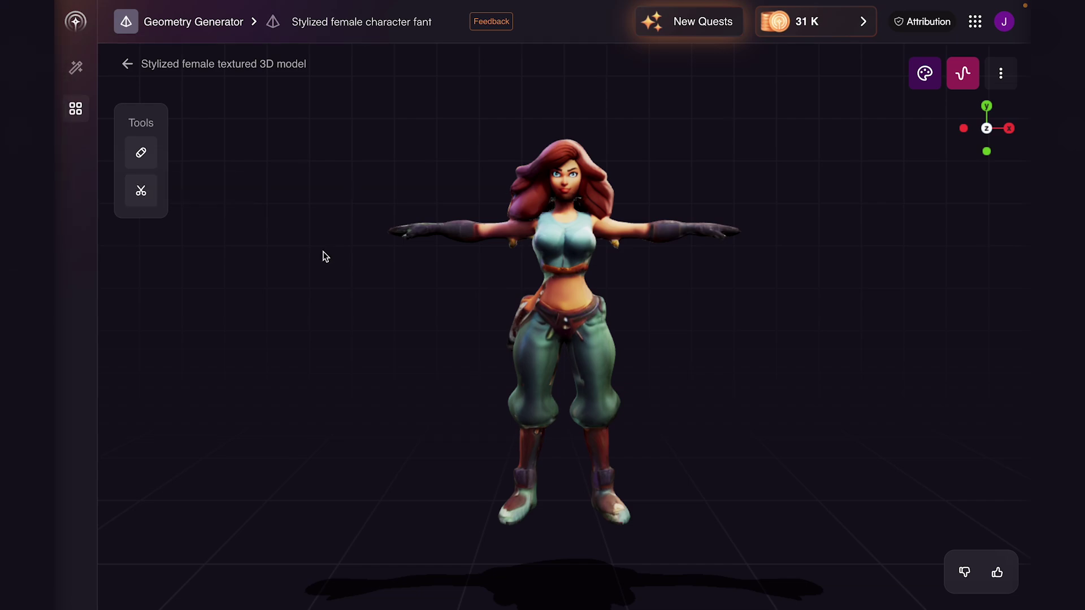
# Step: Open the UV editing tool and compare the texture with the UV island map, toggling the wireframe off and on again
pyautogui.click(140, 191)
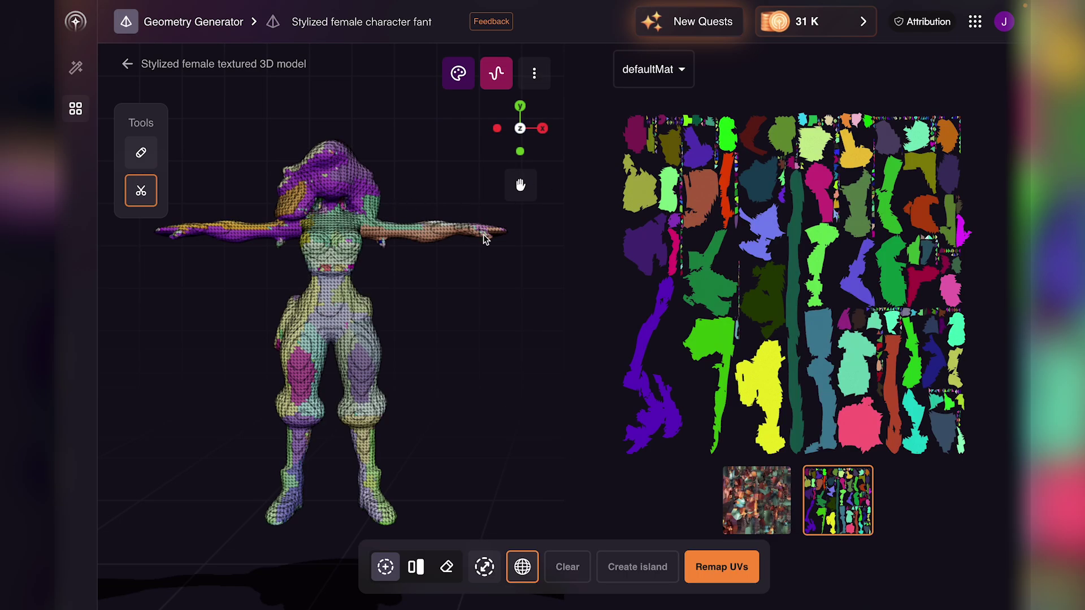
pyautogui.click(761, 499)
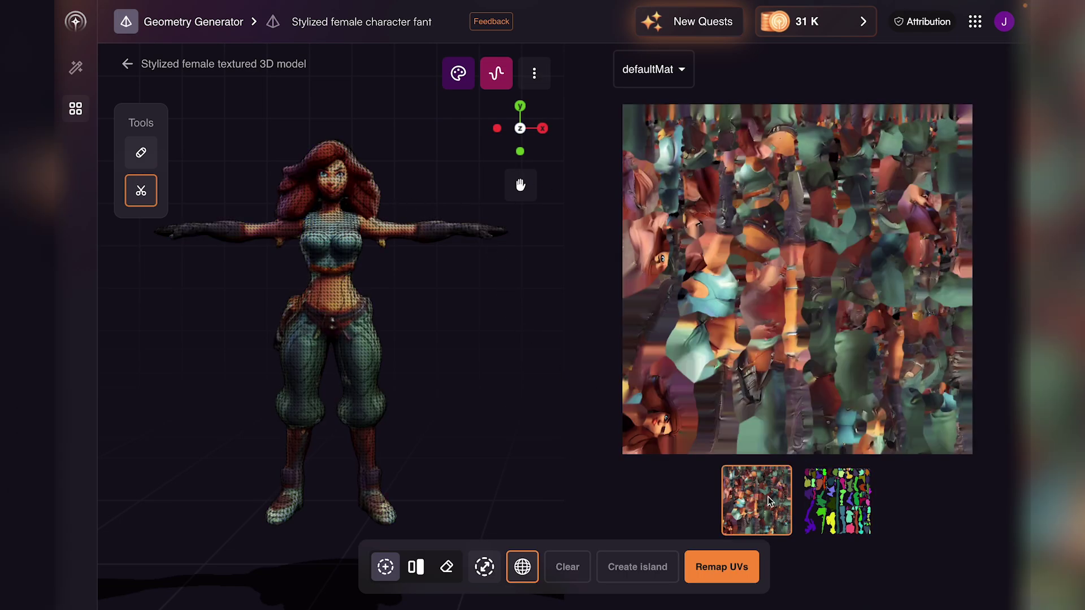
pyautogui.click(823, 496)
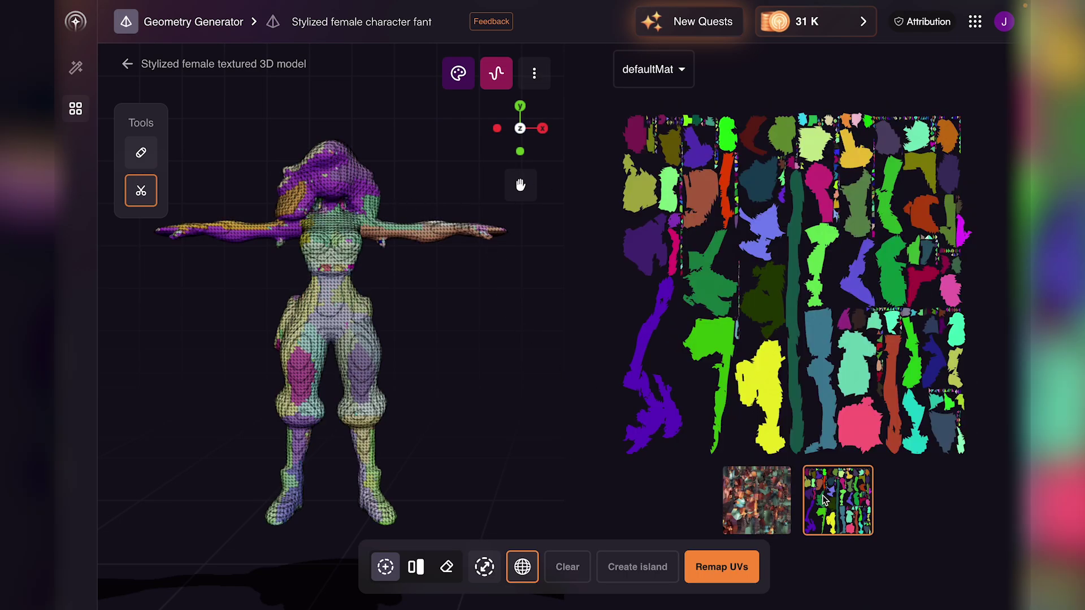
pyautogui.click(531, 566)
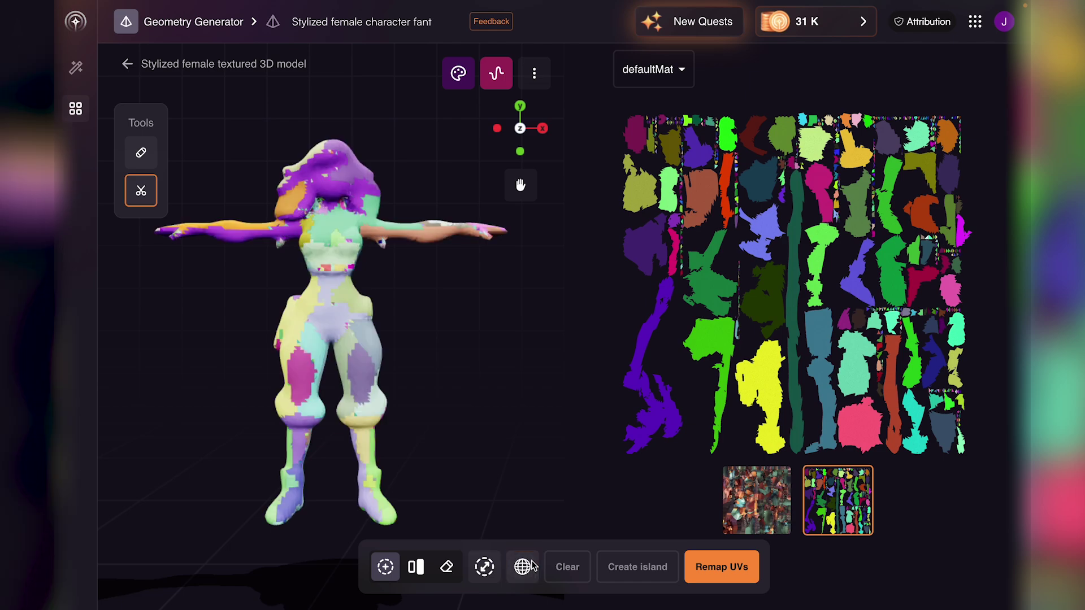
pyautogui.click(531, 566)
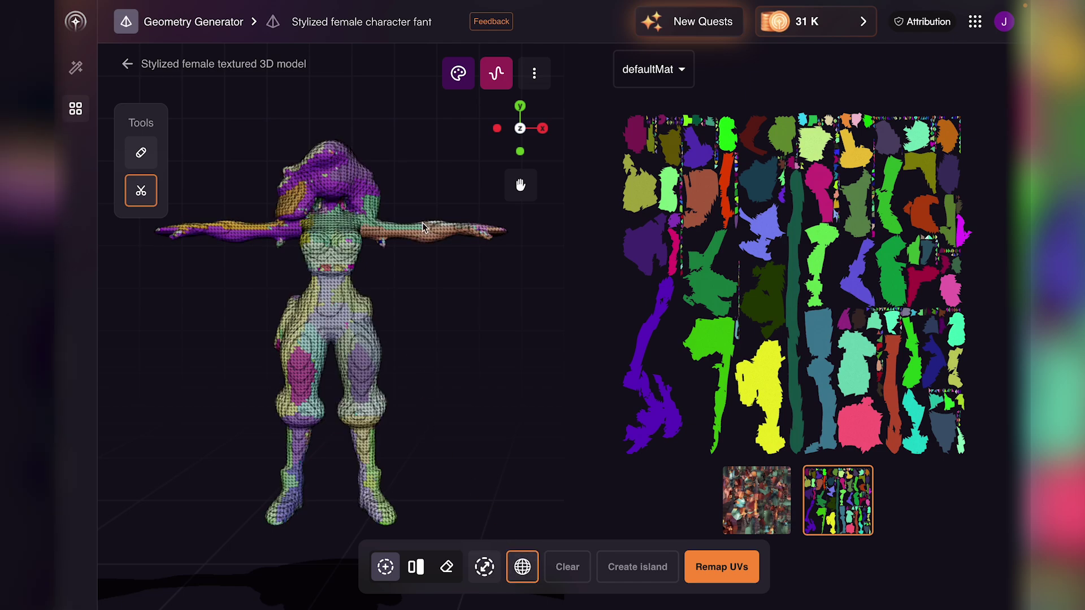
# Step: Examine the colored UV islands on the character's head, arms, torso and legs from closer up
pyautogui.scroll(5, 424, 227)
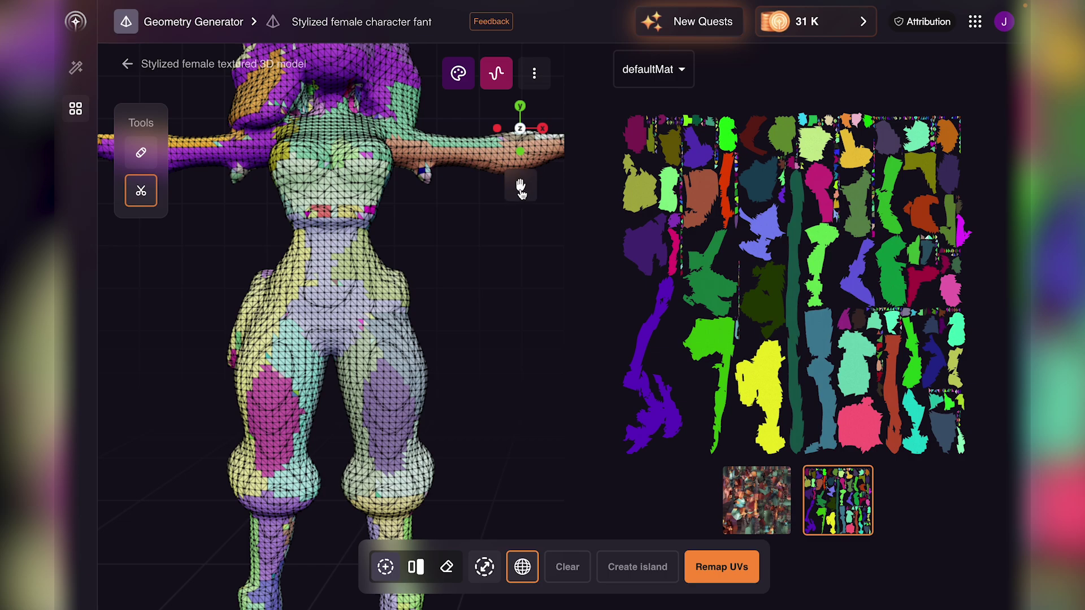
pyautogui.moveTo(511, 191); pyautogui.dragTo(447, 320)
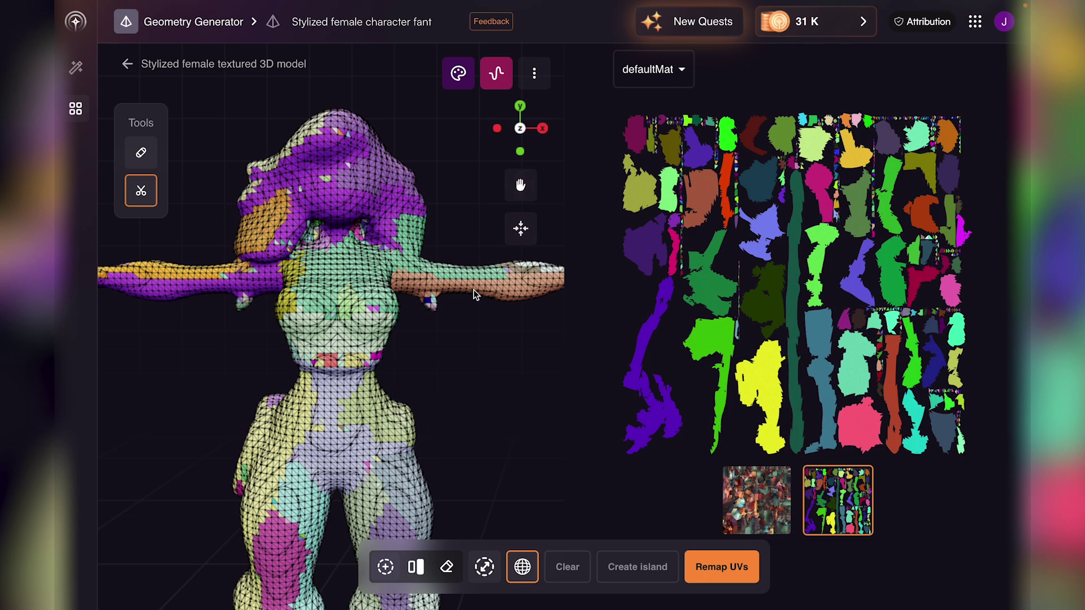
pyautogui.moveTo(439, 350); pyautogui.dragTo(443, 350)
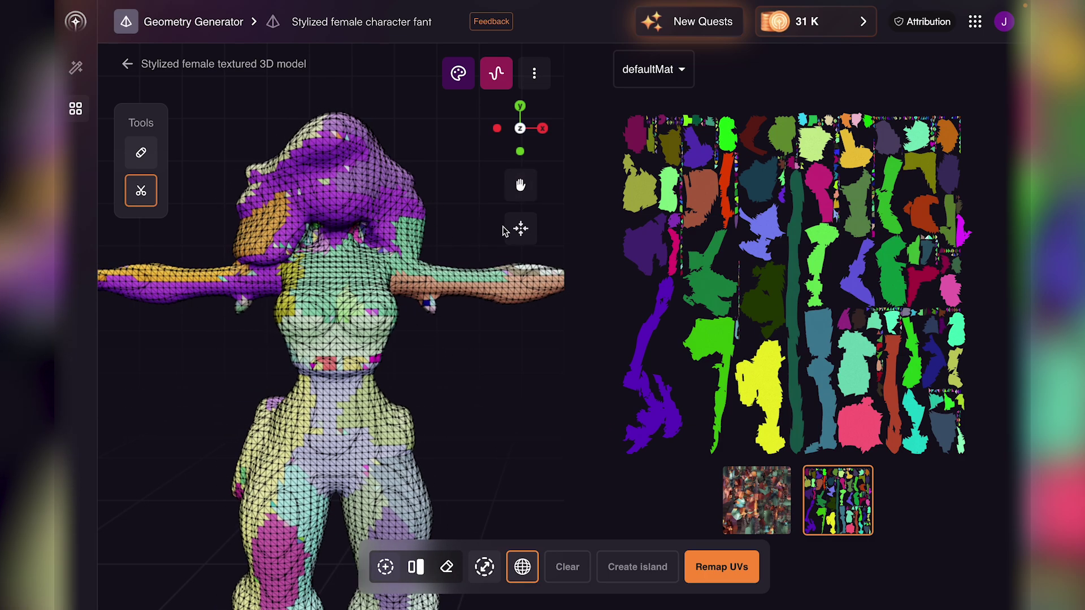
pyautogui.click(511, 227)
pyautogui.scroll(2, 489, 232)
pyautogui.scroll(-4, 489, 232)
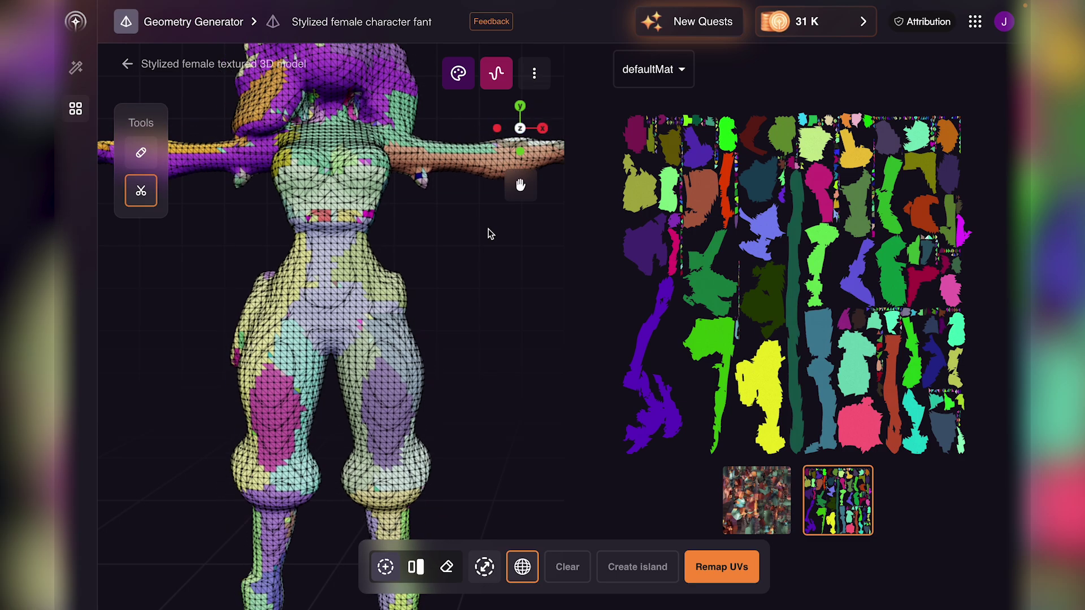
pyautogui.moveTo(462, 255); pyautogui.dragTo(472, 344, button='right')
pyautogui.scroll(-1, 408, 256)
pyautogui.scroll(3, 408, 257)
pyautogui.scroll(2, 446, 266)
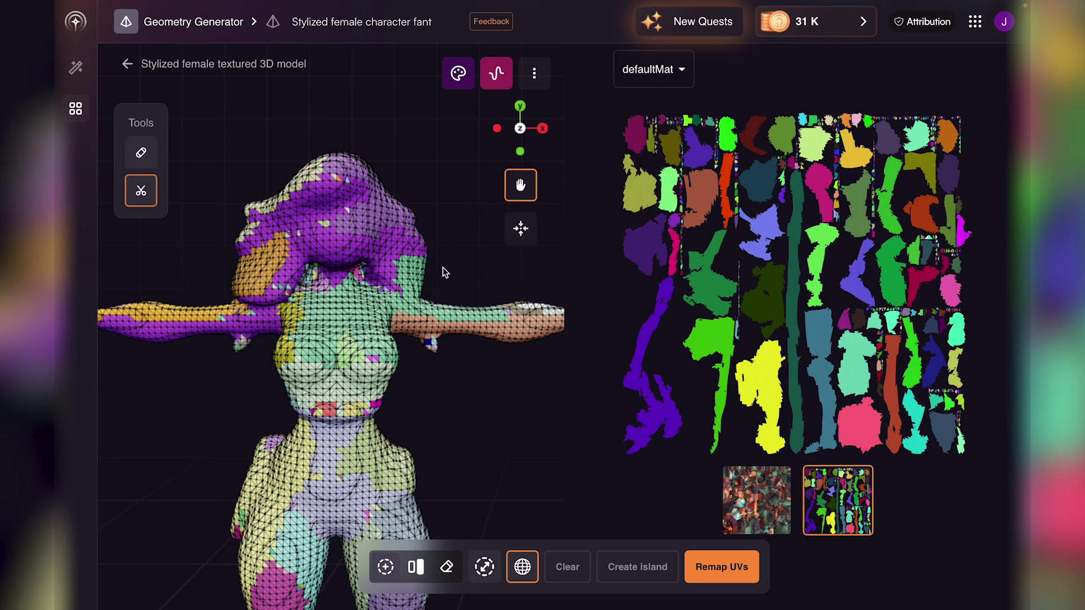
pyautogui.scroll(3, 446, 274)
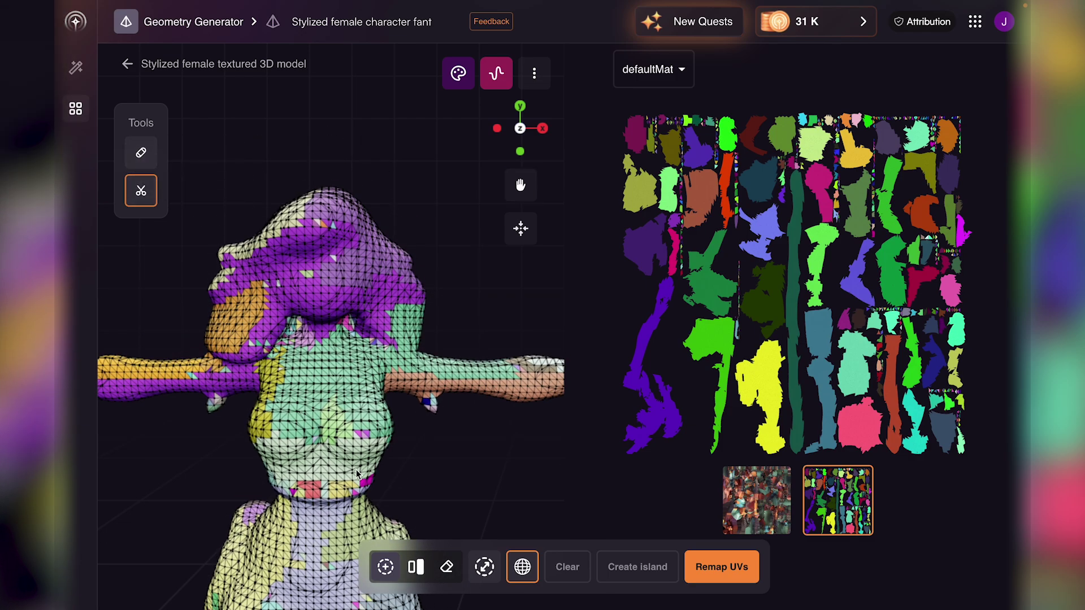
# Step: Try selecting the whole green chest island with the island selection tool, and clear the selection
pyautogui.click(416, 567)
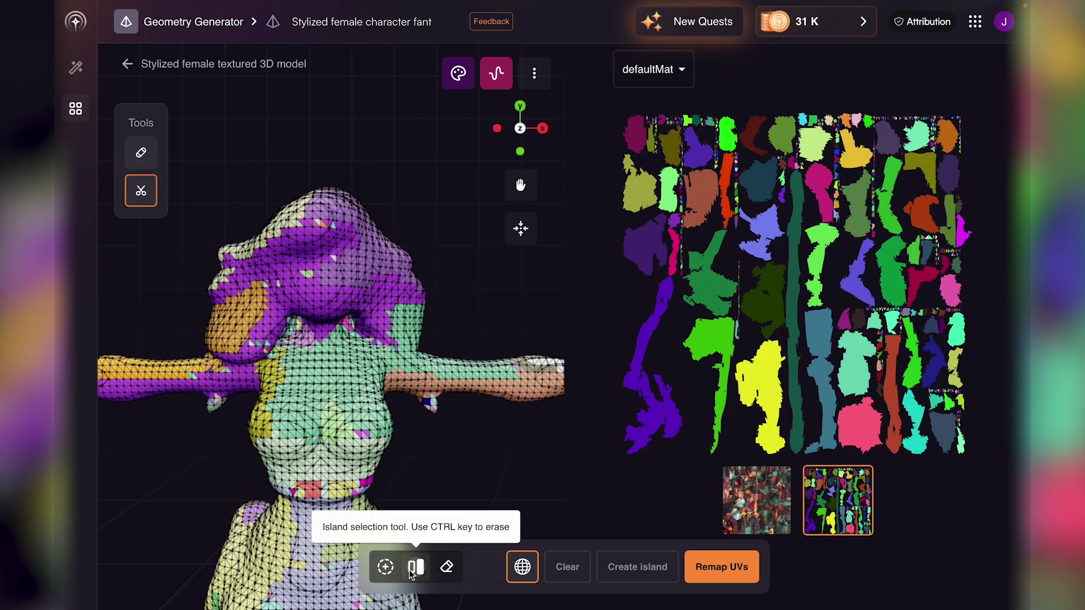
pyautogui.click(315, 417)
pyautogui.click(305, 405)
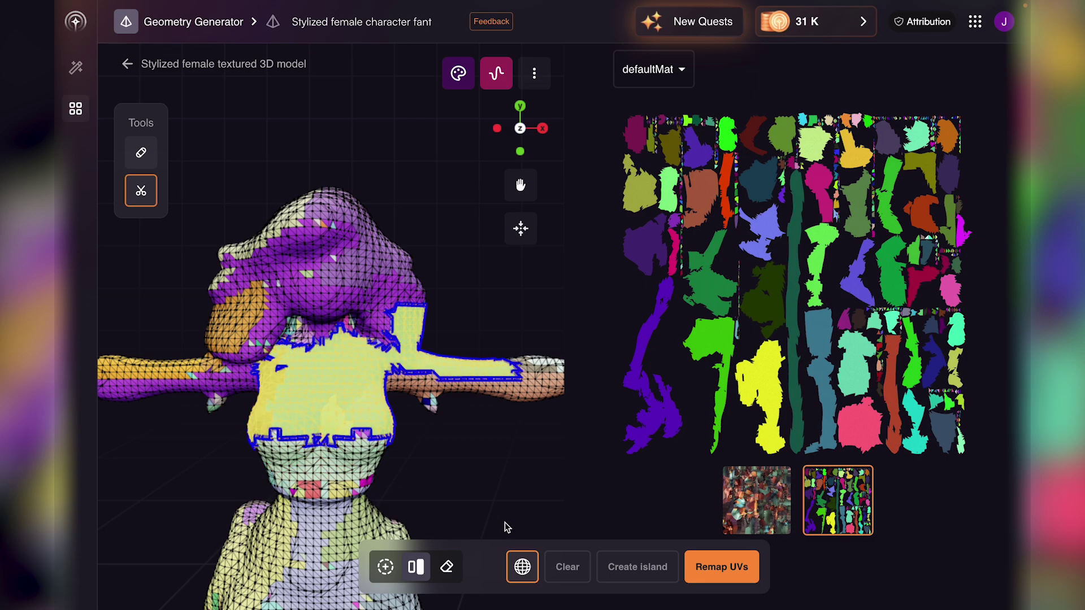
pyautogui.click(568, 562)
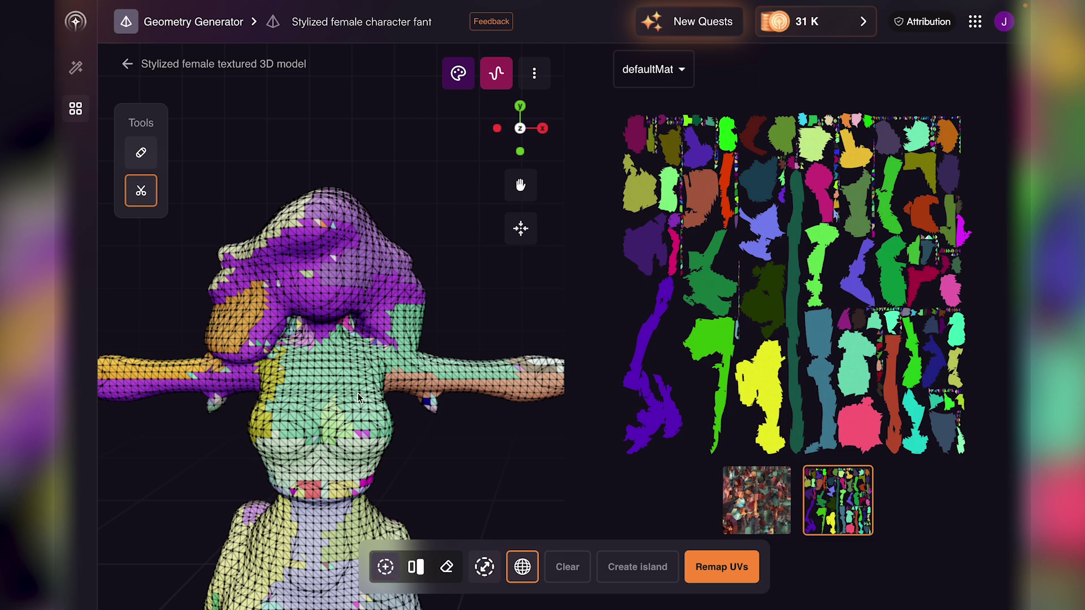
# Step: Try brush-selecting individual polygons across the upper chest and neck, and clear the selection
pyautogui.click(334, 372)
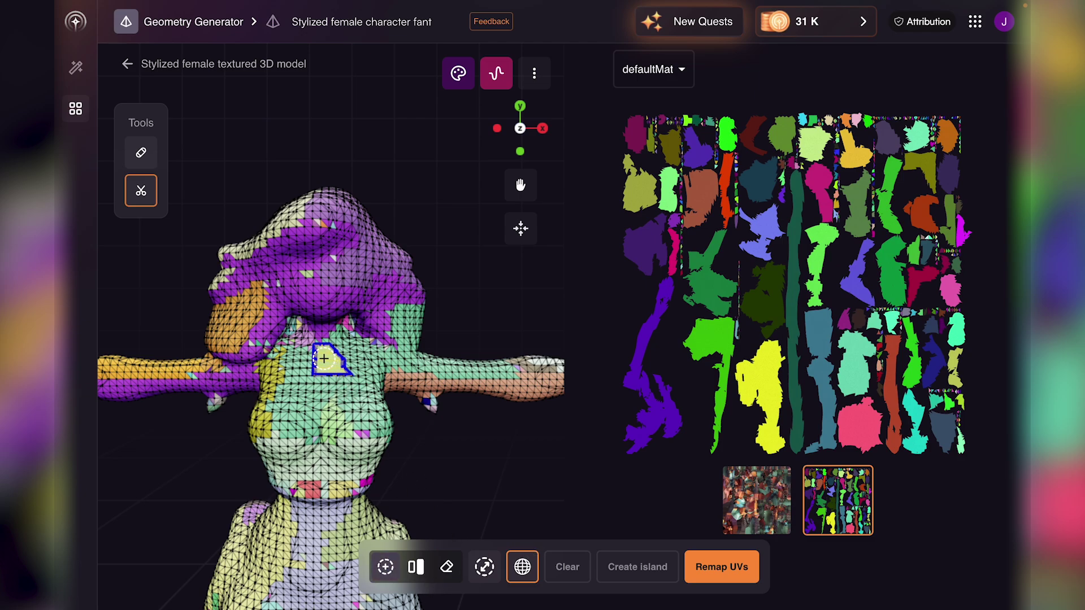
pyautogui.moveTo(323, 358); pyautogui.dragTo(311, 365)
pyautogui.scroll(-2, 329, 365)
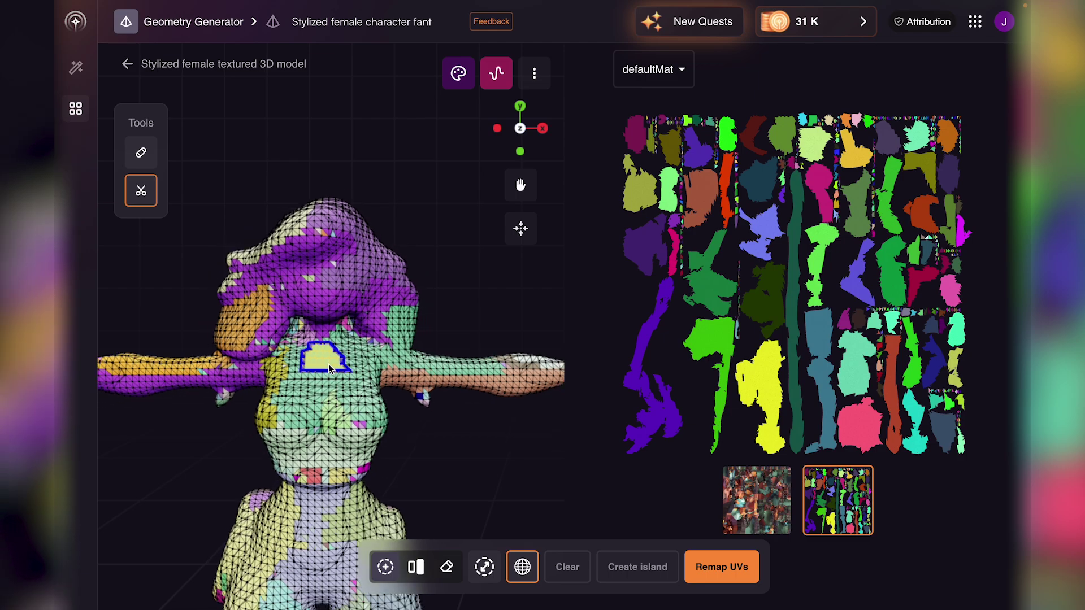
pyautogui.scroll(10, 328, 364)
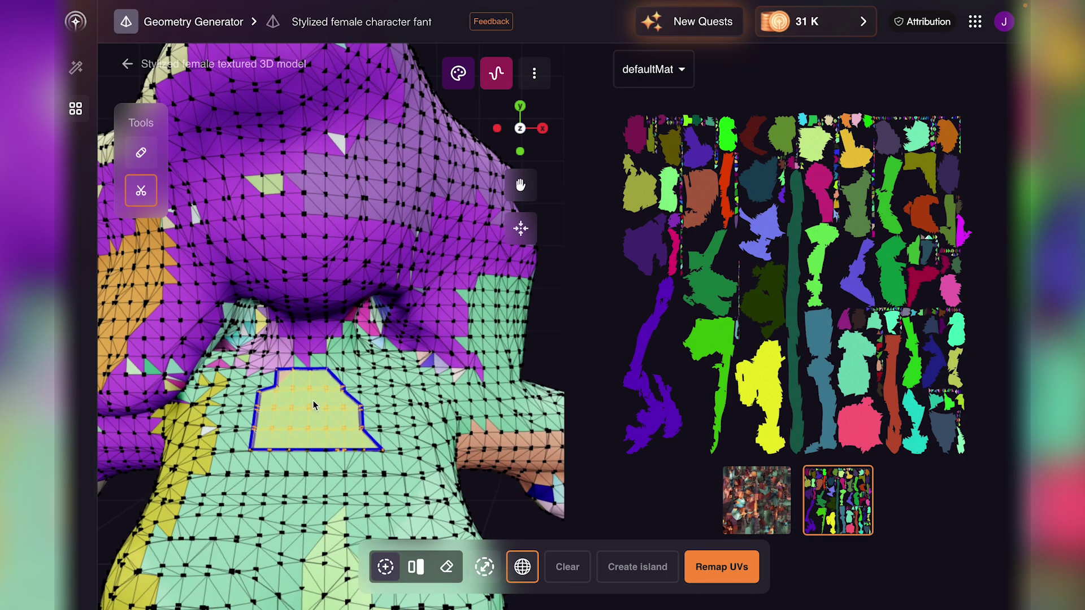
pyautogui.moveTo(310, 417)
pyautogui.mouseDown()
pyautogui.moveTo(303, 448)
pyautogui.moveTo(271, 458)
pyautogui.mouseUp()
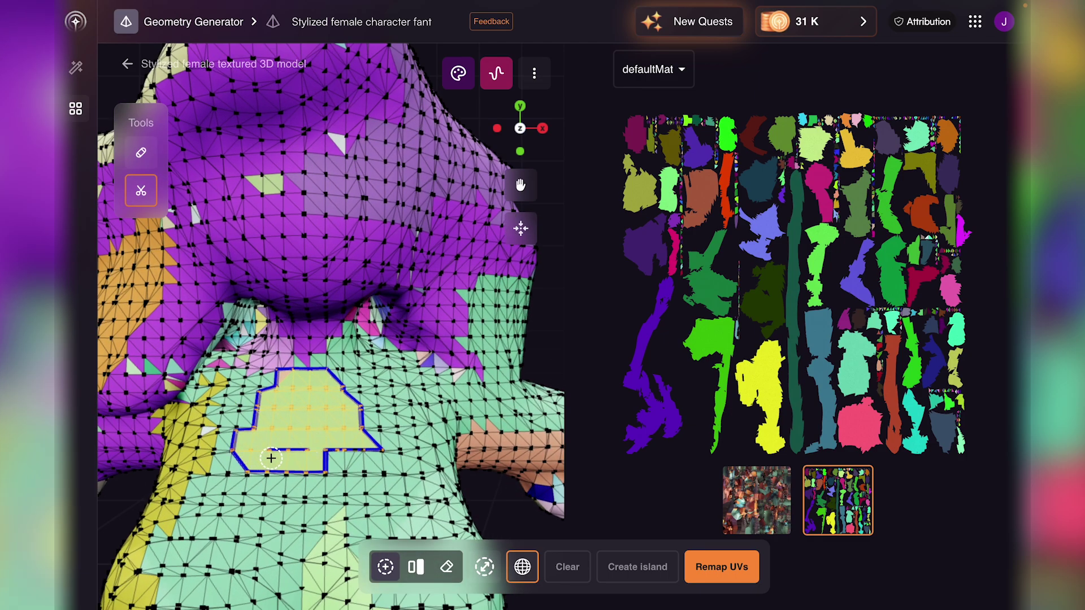
pyautogui.scroll(5, 526, 339)
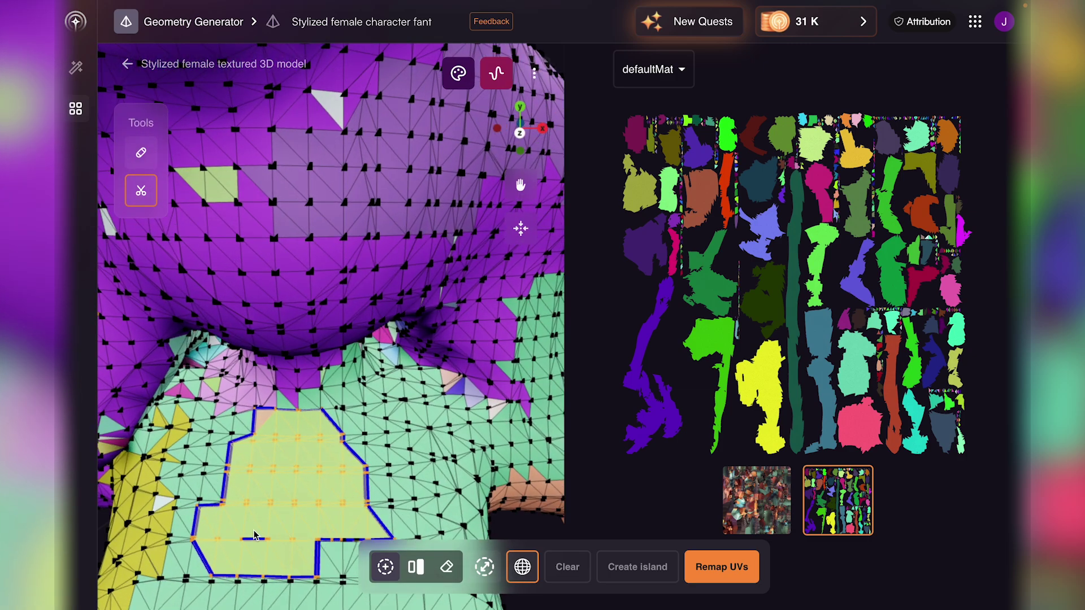
pyautogui.scroll(-5, 253, 530)
pyautogui.moveTo(504, 331); pyautogui.dragTo(509, 304)
pyautogui.scroll(-2, 510, 304)
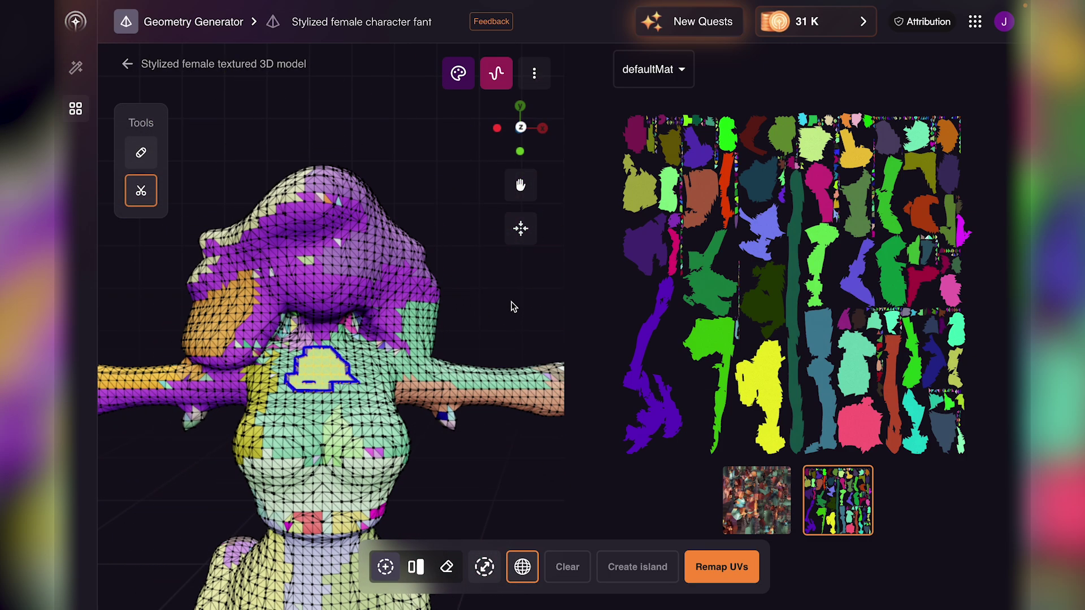
pyautogui.moveTo(351, 328)
pyautogui.mouseDown()
pyautogui.moveTo(303, 340)
pyautogui.moveTo(329, 329)
pyautogui.mouseUp()
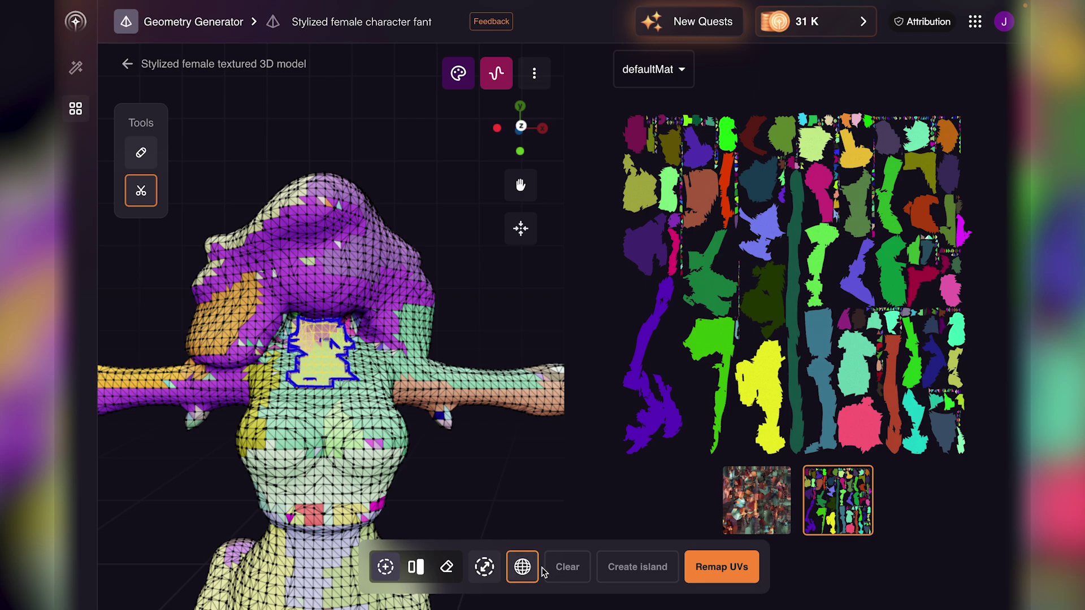
pyautogui.click(565, 567)
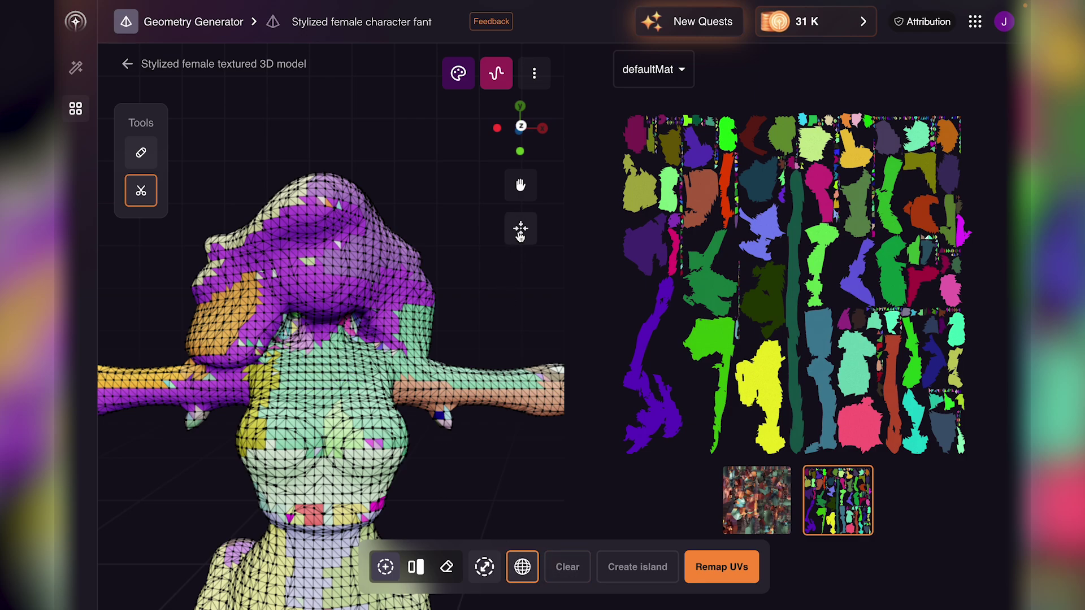
# Step: Brush-select all polygons of the character's face and create a new UV island from them
pyautogui.moveTo(466, 285); pyautogui.dragTo(483, 305, button='right')
pyautogui.scroll(3, 483, 306)
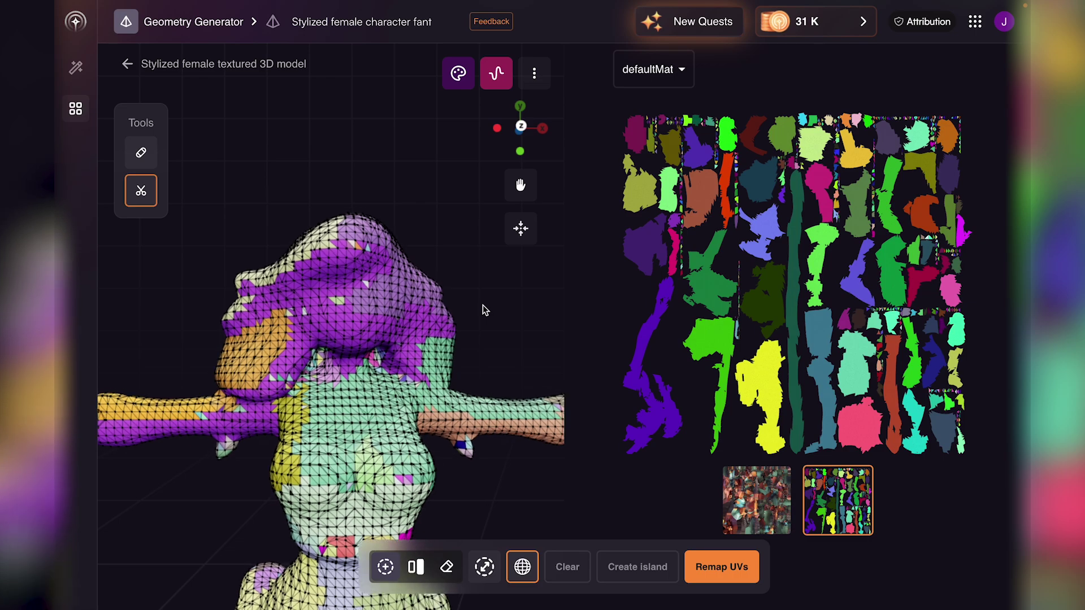
pyautogui.moveTo(342, 275)
pyautogui.mouseDown()
pyautogui.moveTo(312, 291)
pyautogui.moveTo(314, 320)
pyautogui.moveTo(323, 338)
pyautogui.moveTo(370, 350)
pyautogui.moveTo(401, 311)
pyautogui.moveTo(392, 281)
pyautogui.moveTo(371, 269)
pyautogui.mouseUp()
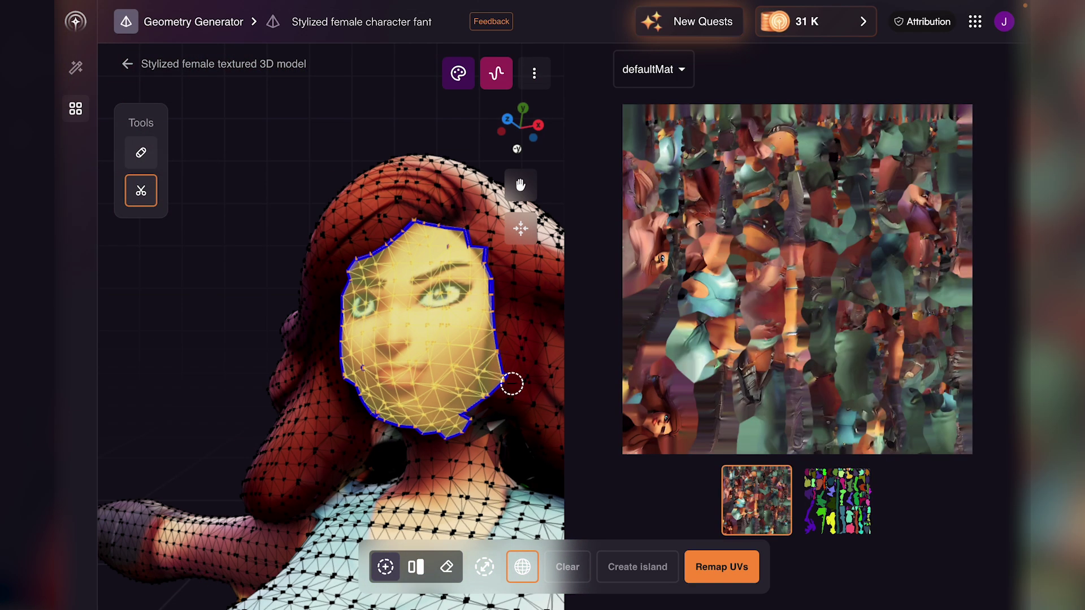
pyautogui.click(520, 228)
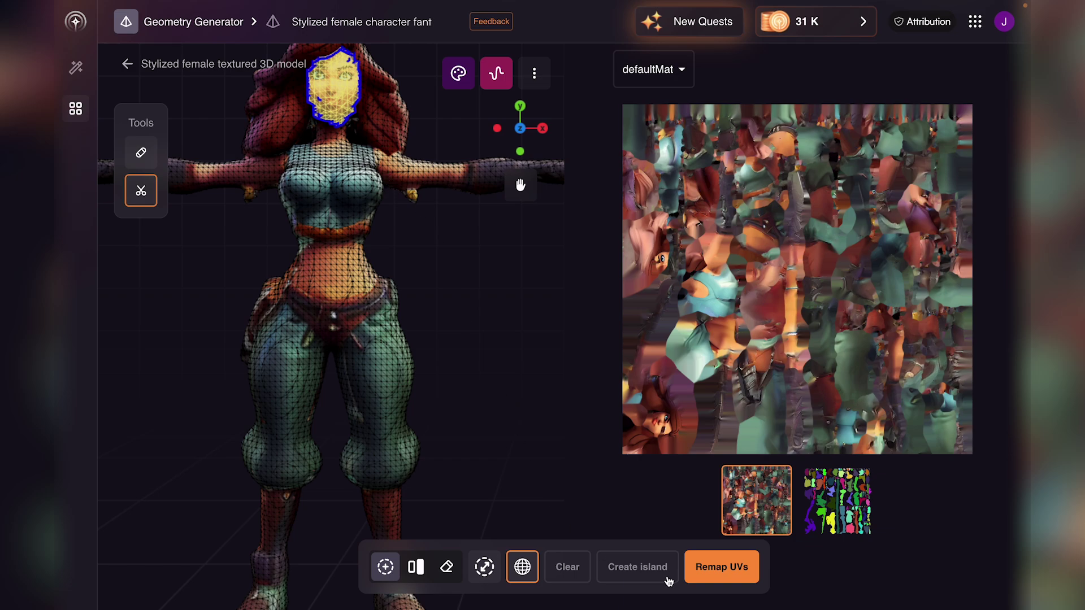
pyautogui.click(649, 574)
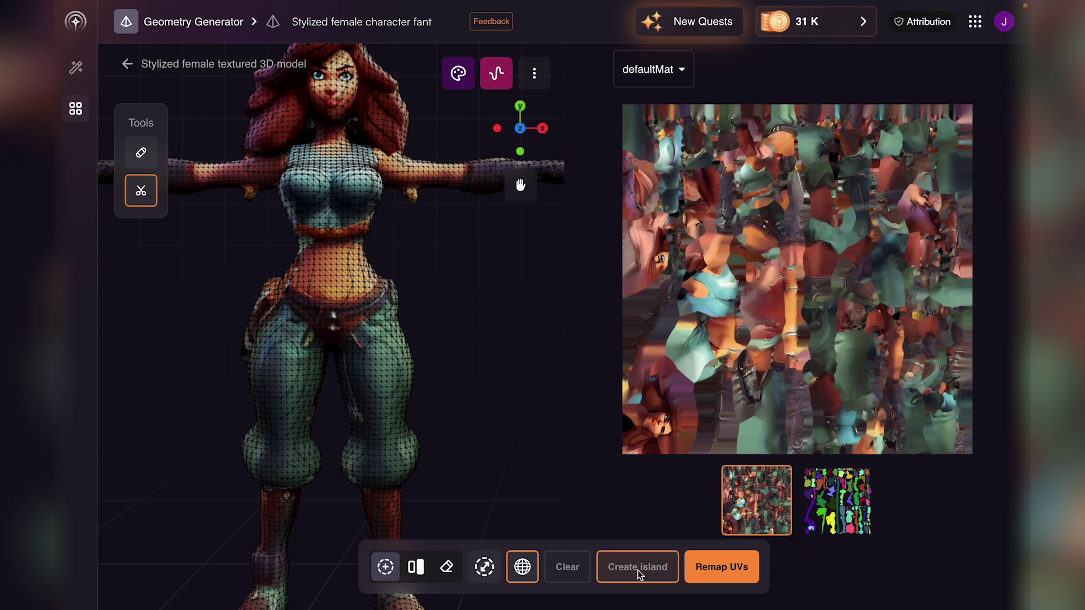
# Step: Display the UV island map and examine the new face island on the model
pyautogui.click(850, 505)
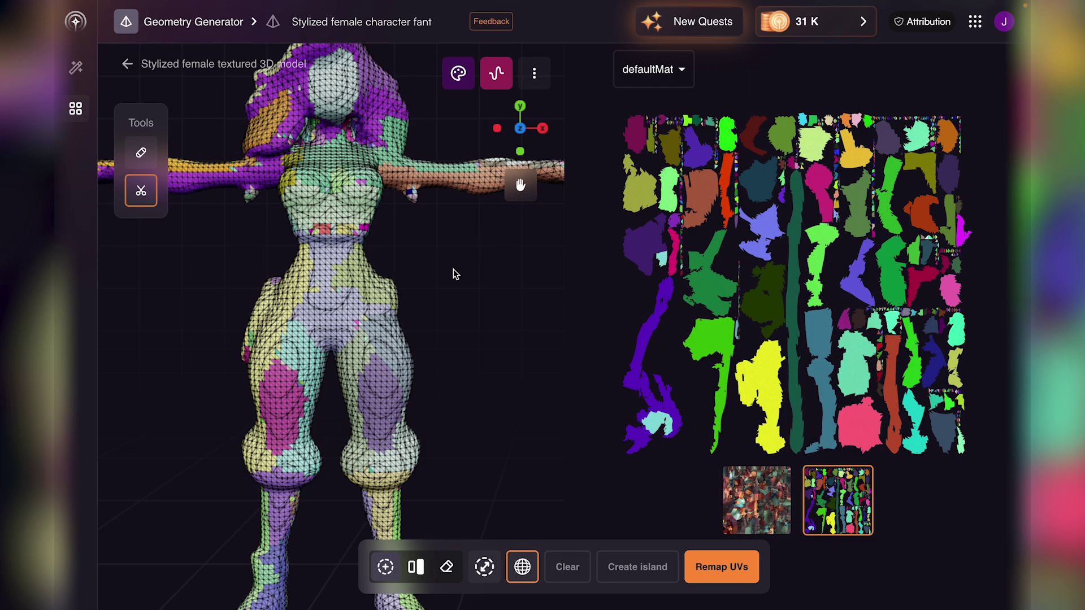
pyautogui.moveTo(453, 269); pyautogui.dragTo(507, 455, button='right')
pyautogui.scroll(-3, 448, 357)
pyautogui.scroll(6, 449, 357)
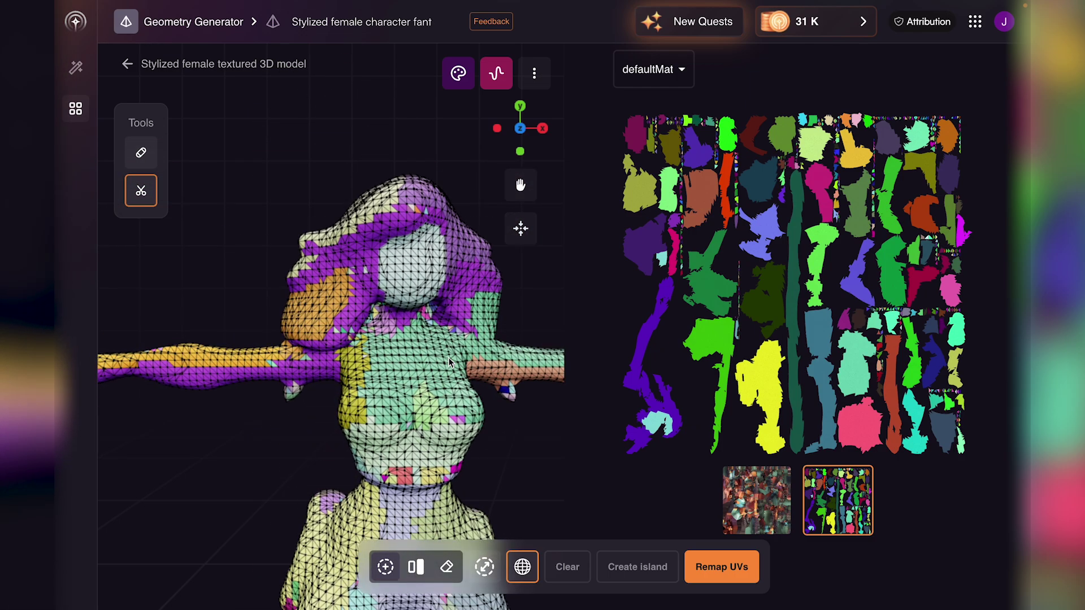
pyautogui.scroll(3, 449, 357)
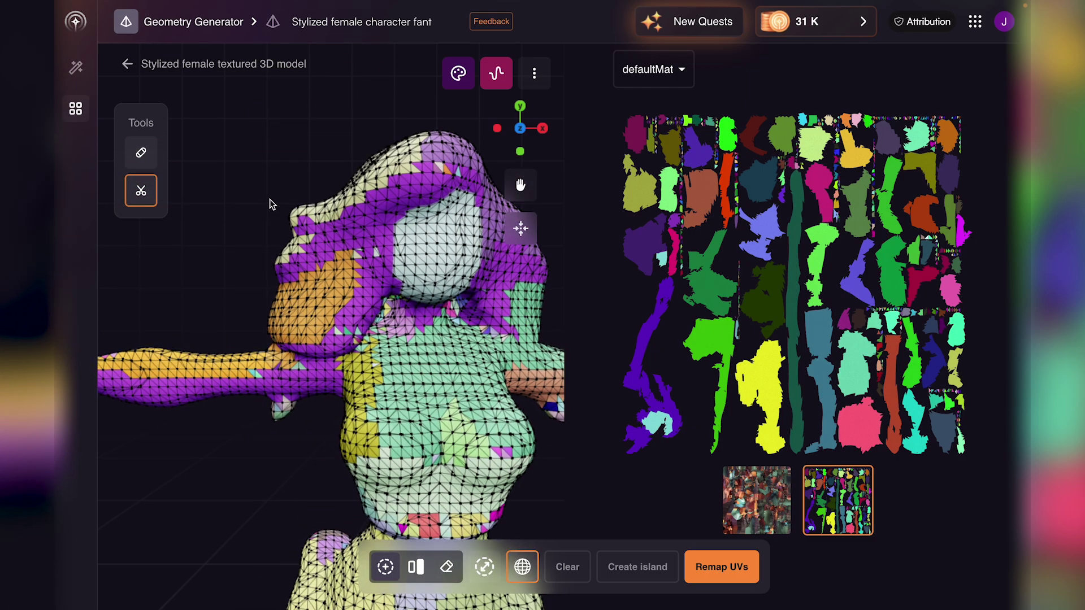
pyautogui.moveTo(270, 206); pyautogui.dragTo(337, 224)
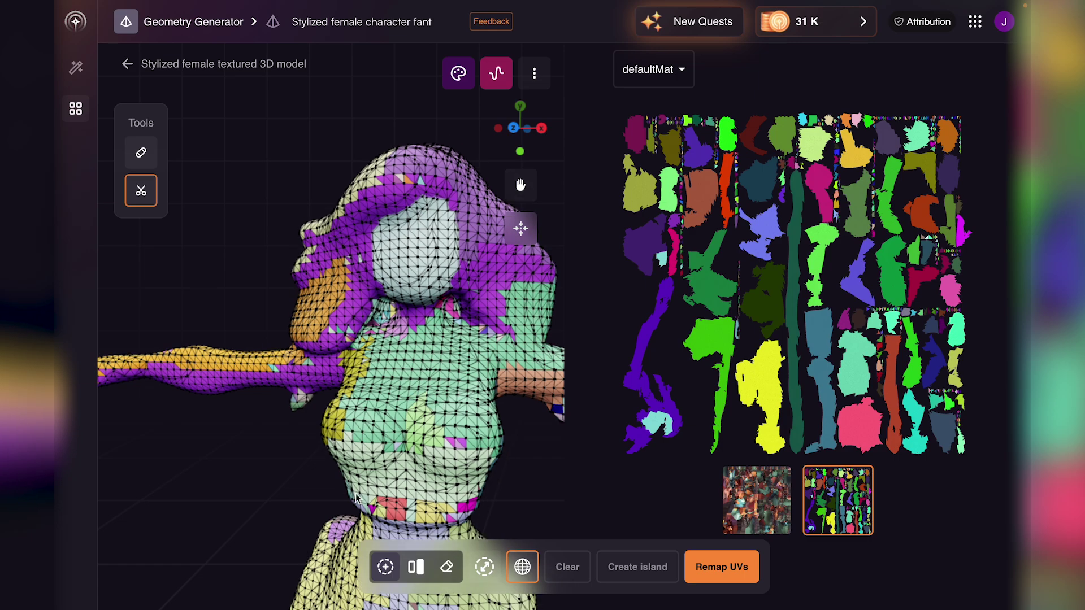
# Step: Brush-select the hair polygons and regroup the hair, torso, arms, trousers and boots into separate UV islands
pyautogui.click(415, 567)
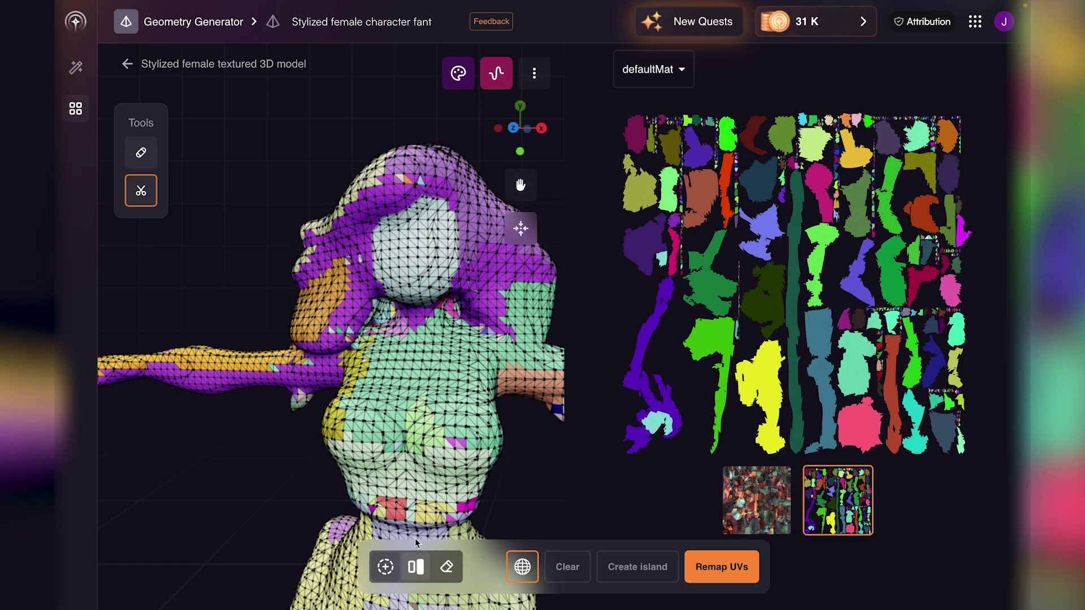
pyautogui.click(361, 246)
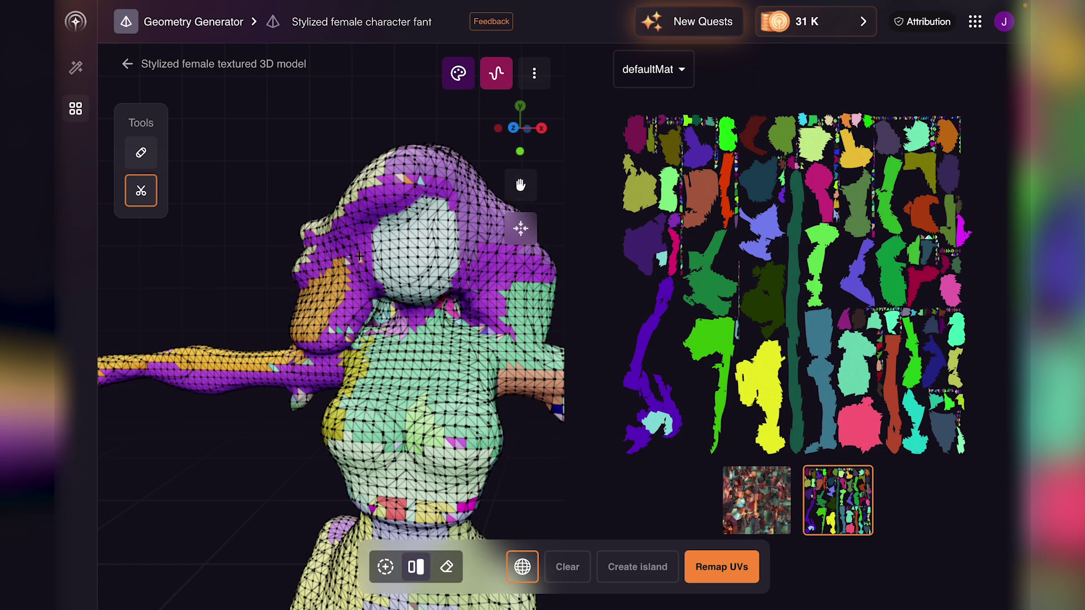
pyautogui.click(392, 564)
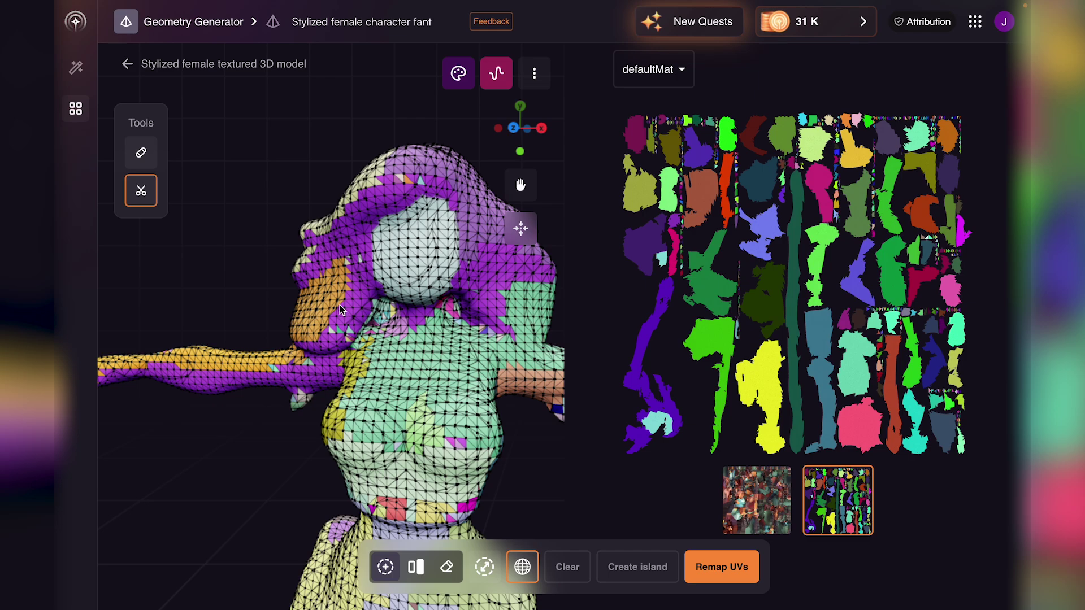
pyautogui.moveTo(340, 308)
pyautogui.mouseDown()
pyautogui.moveTo(364, 281)
pyautogui.moveTo(360, 235)
pyautogui.moveTo(323, 333)
pyautogui.moveTo(362, 305)
pyautogui.moveTo(331, 334)
pyautogui.moveTo(308, 336)
pyautogui.moveTo(300, 306)
pyautogui.moveTo(316, 237)
pyautogui.moveTo(336, 240)
pyautogui.moveTo(373, 189)
pyautogui.moveTo(369, 214)
pyautogui.moveTo(403, 190)
pyautogui.moveTo(452, 191)
pyautogui.moveTo(436, 171)
pyautogui.moveTo(369, 175)
pyautogui.mouseUp()
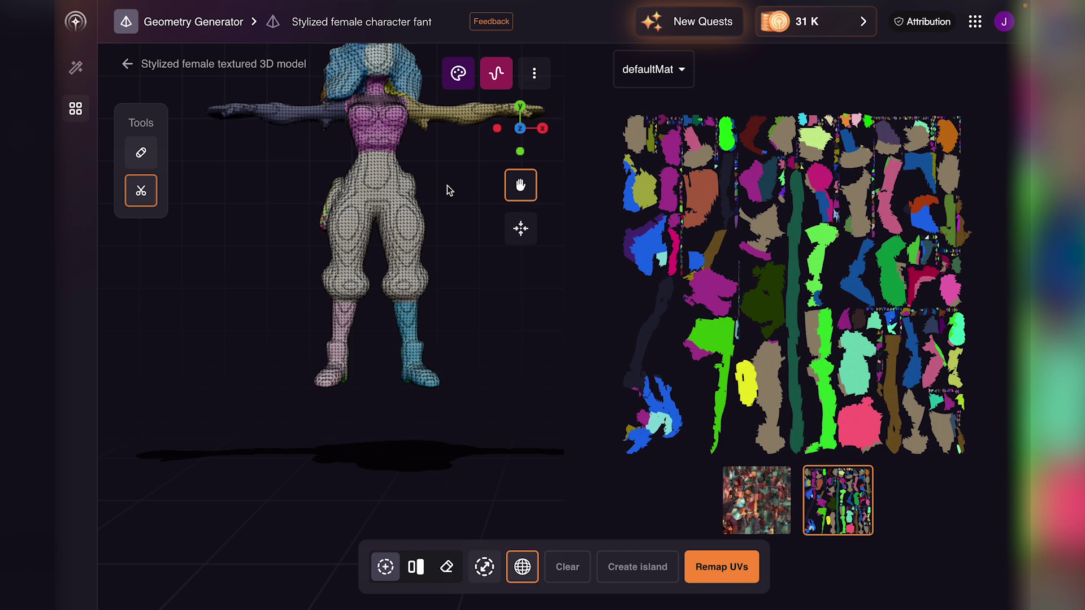
pyautogui.moveTo(446, 186); pyautogui.dragTo(423, 341)
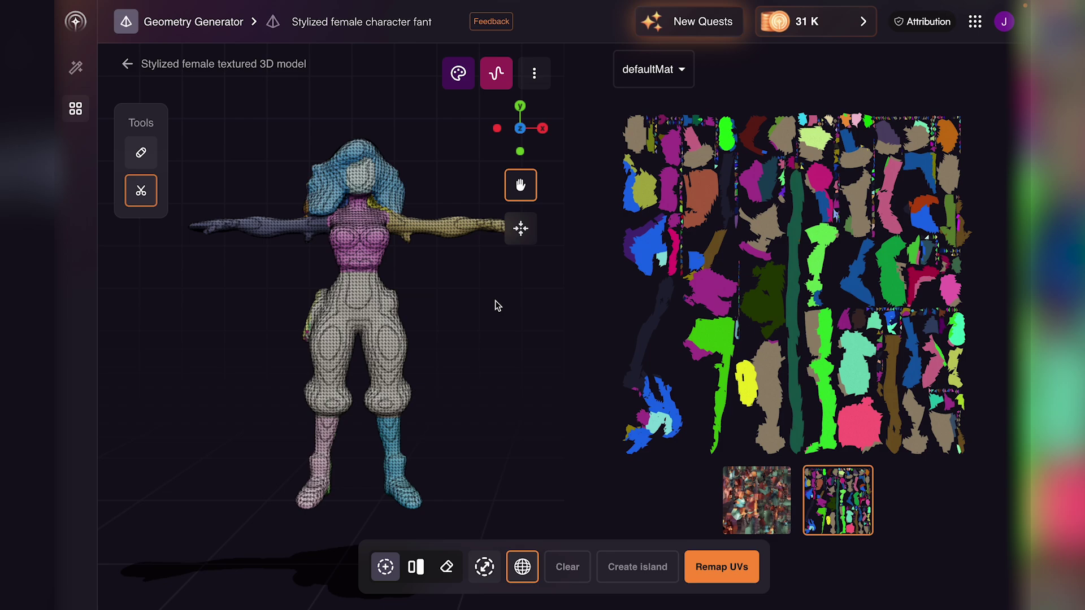
# Step: Remap the character's UVs and compare the old and new island layouts on the model and map
pyautogui.click(741, 574)
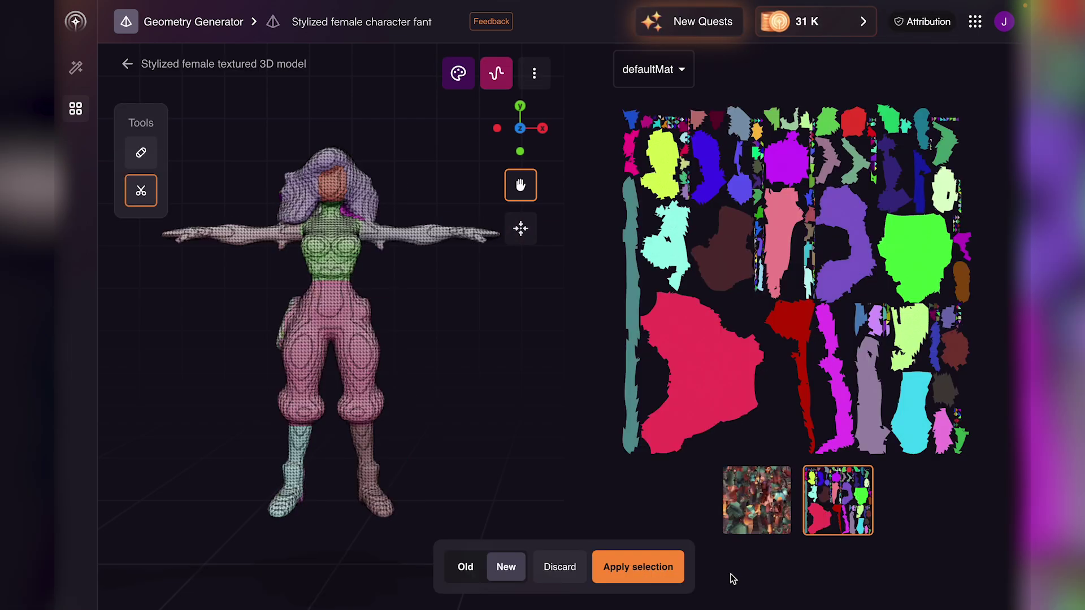
pyautogui.click(462, 568)
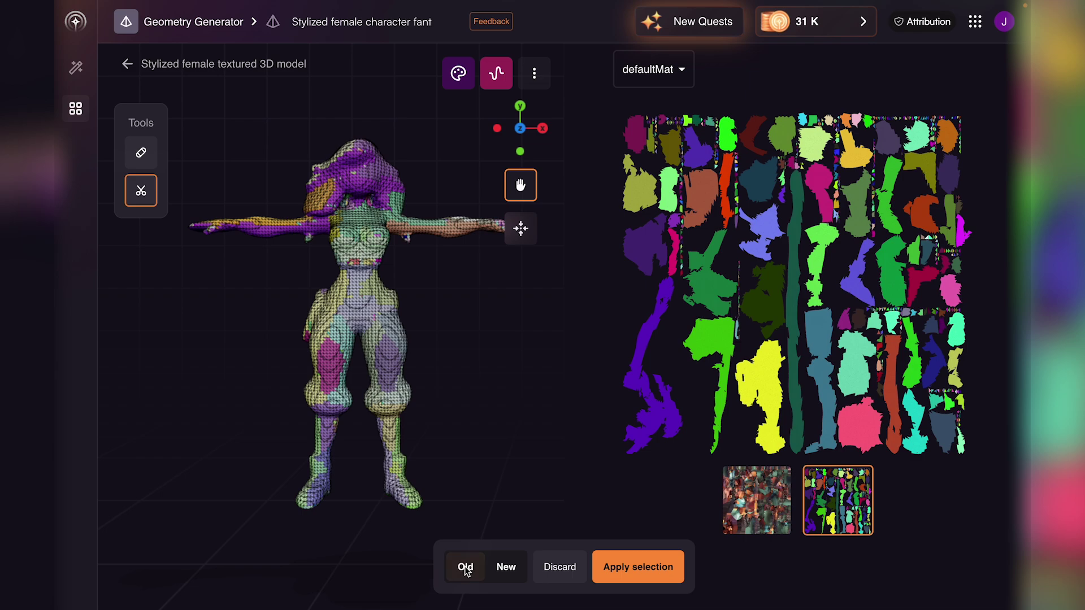
pyautogui.click(515, 568)
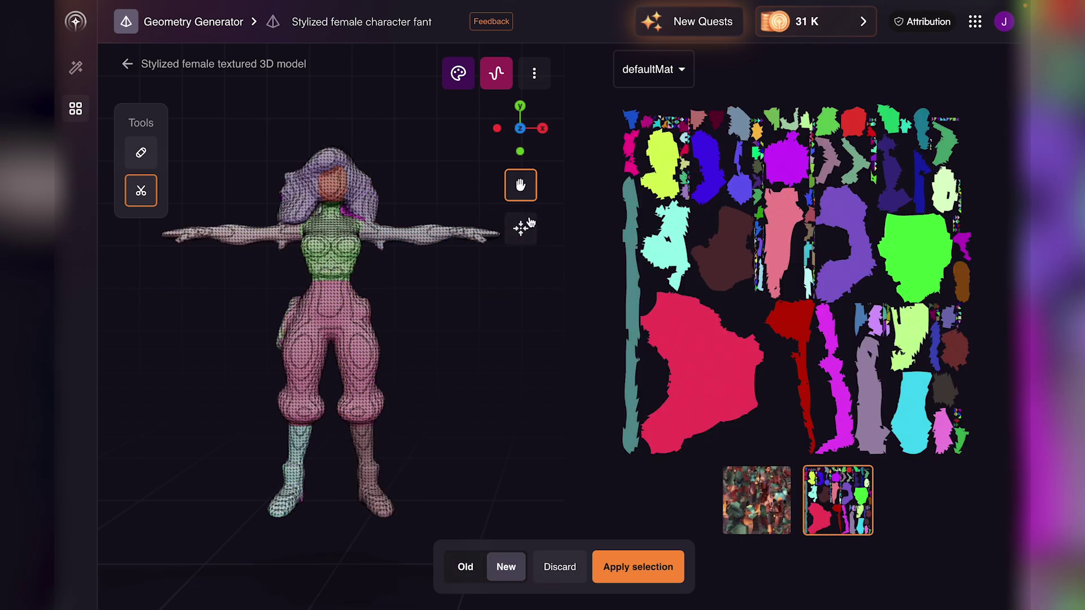
pyautogui.click(474, 568)
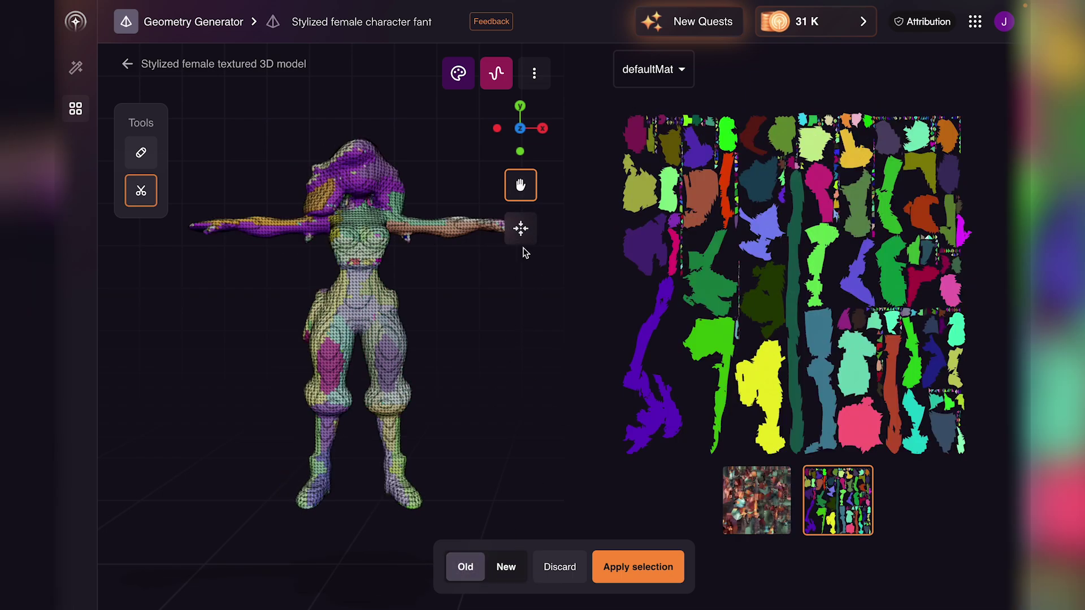
pyautogui.click(517, 575)
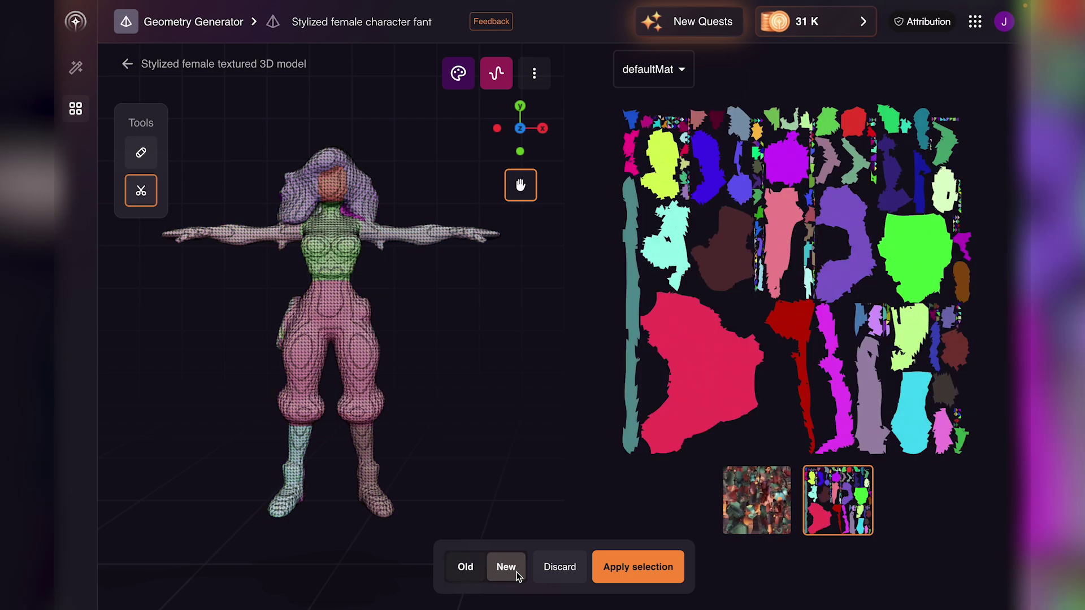
pyautogui.click(469, 572)
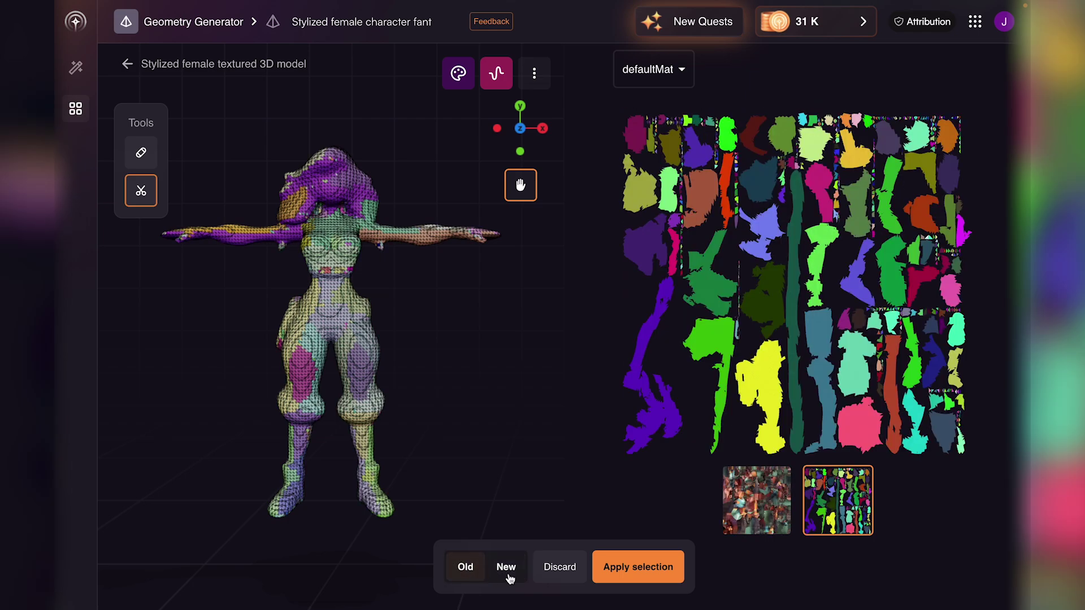
# Step: Compare the old and new texture maps of the defaultMat material, and return to the island map
pyautogui.click(756, 506)
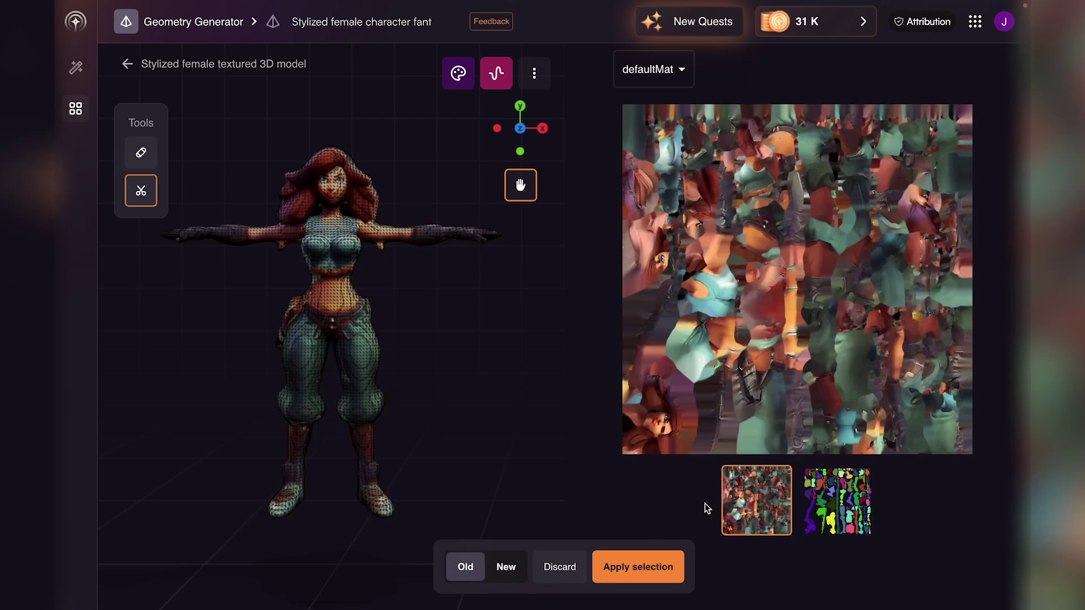
pyautogui.click(509, 566)
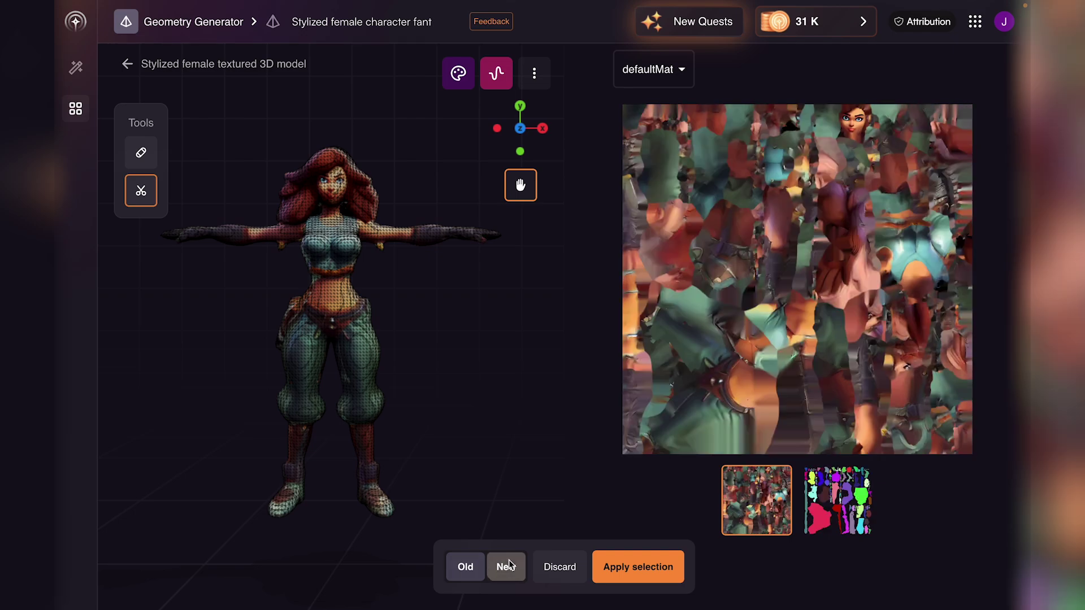
pyautogui.click(466, 567)
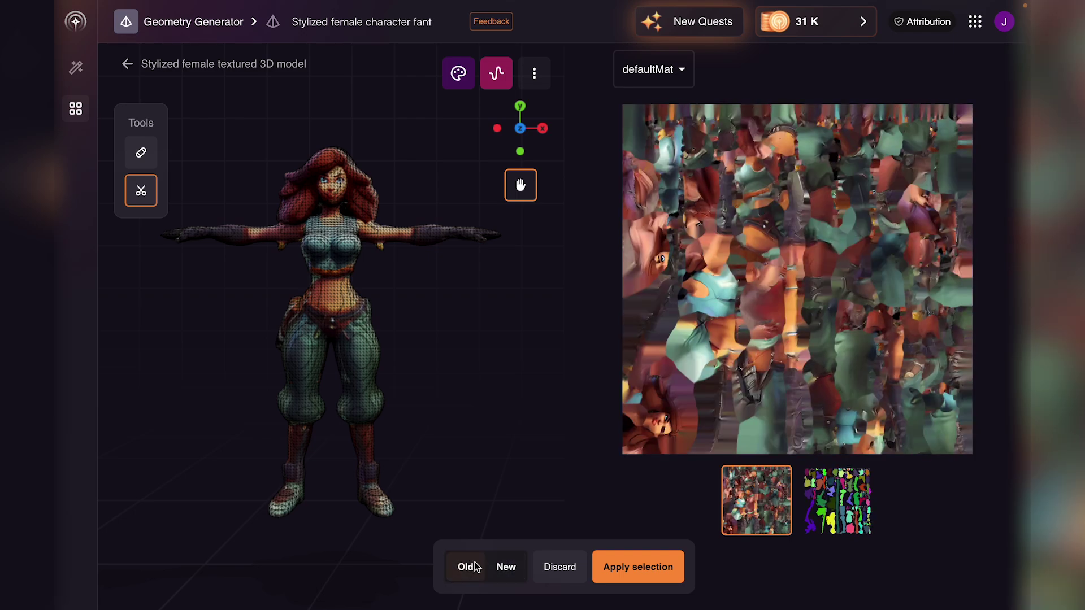
pyautogui.click(826, 499)
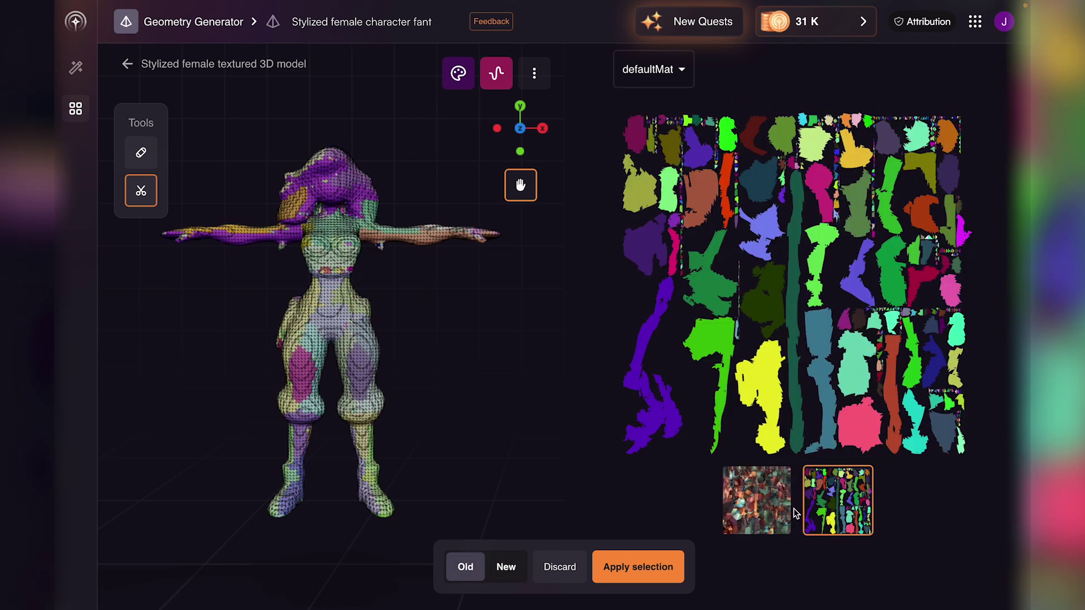
# Step: Apply the new UV layout and queue texture generation with the new UVs
pyautogui.click(511, 577)
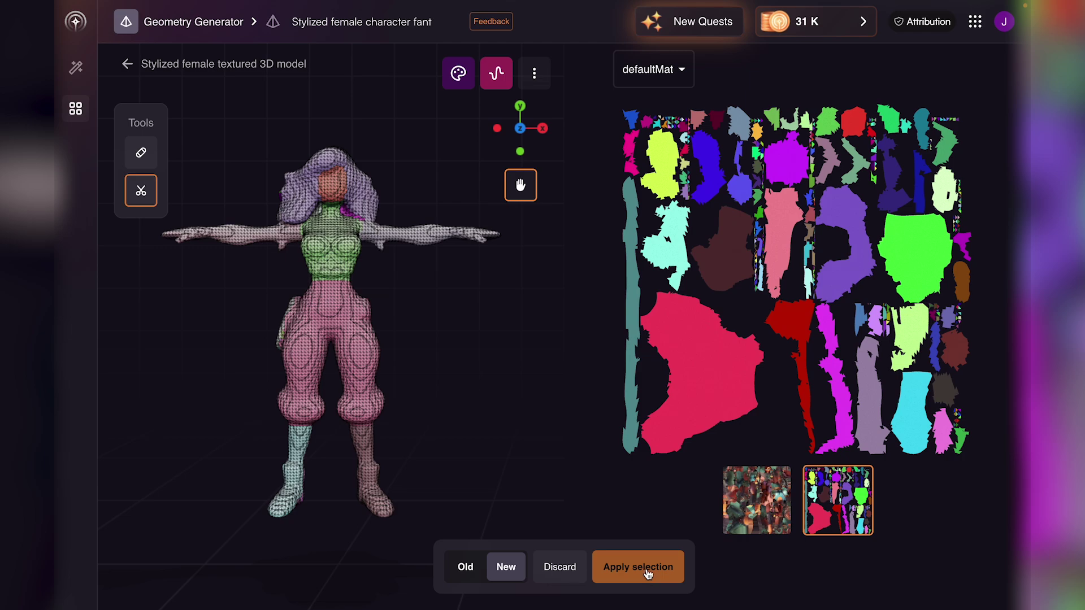
pyautogui.click(648, 572)
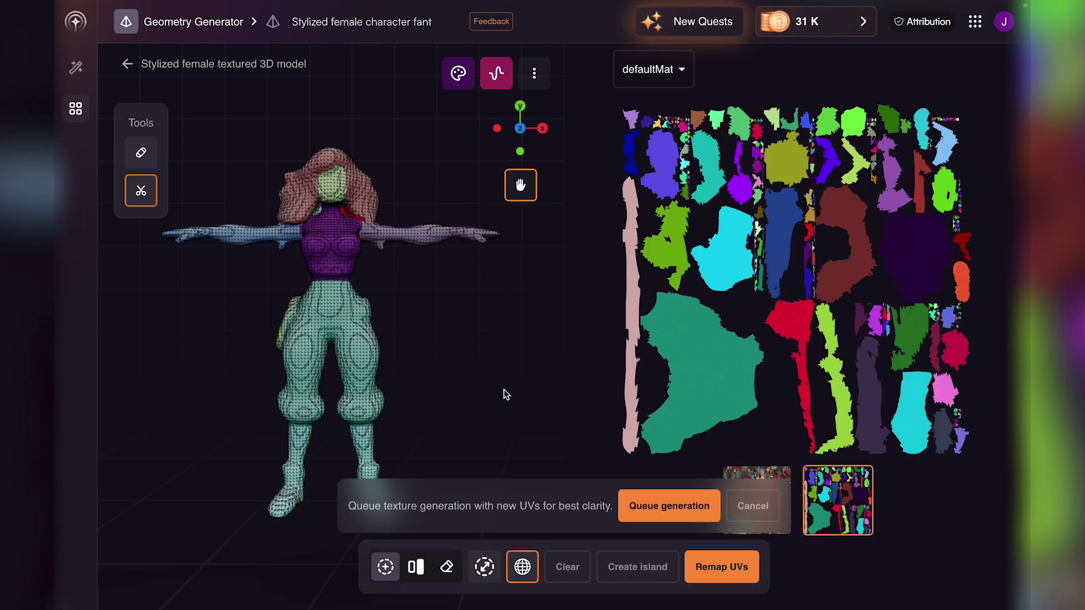
pyautogui.click(648, 511)
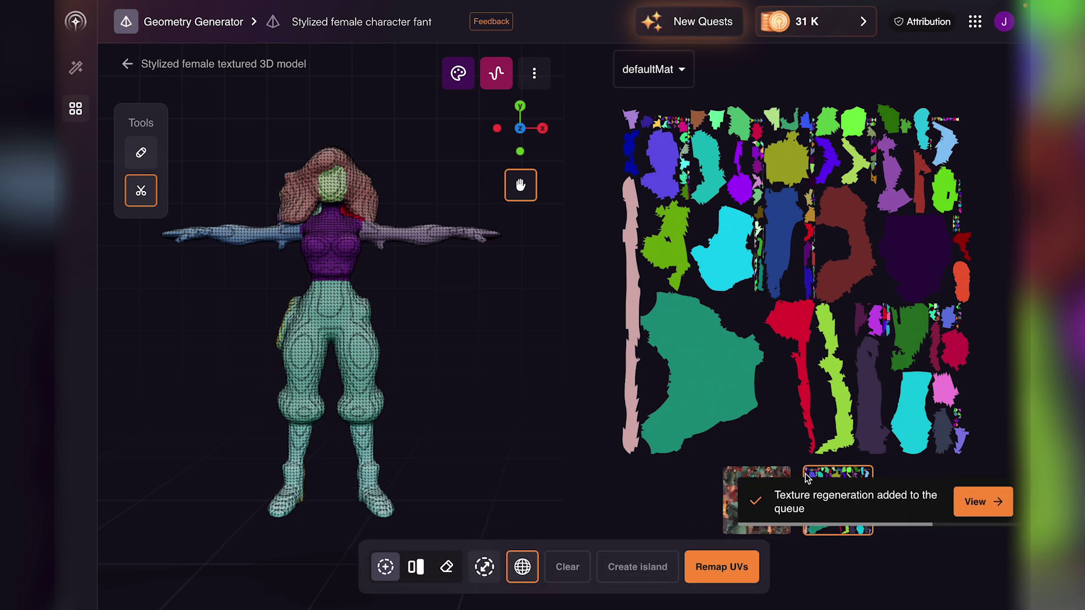
# Step: Open the regenerated Seed 418577 character from the completed geometries and inspect its texture from the back and side
pyautogui.click(975, 504)
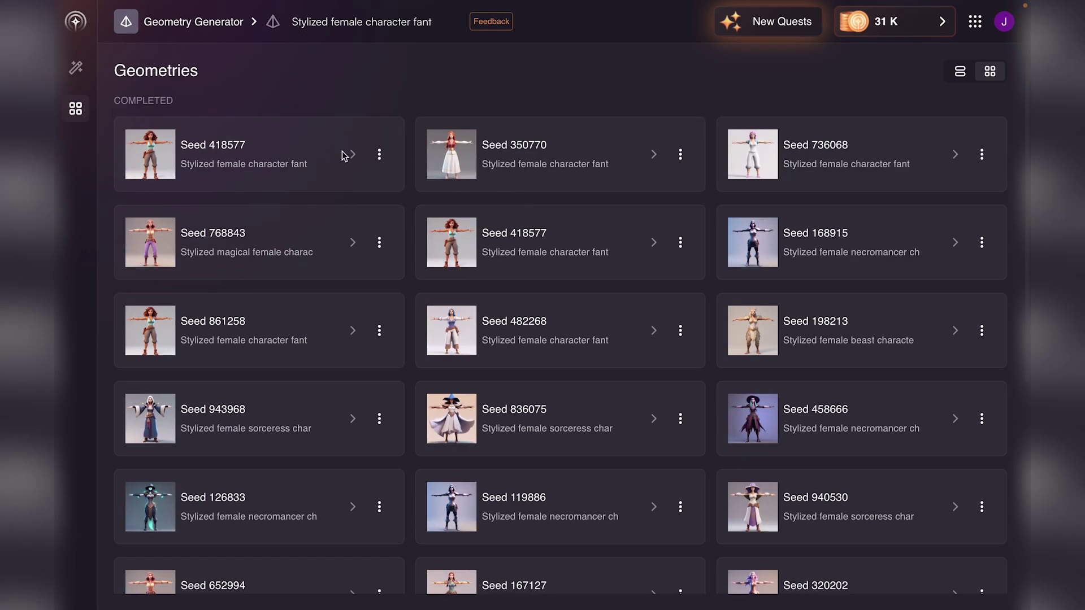
pyautogui.click(224, 166)
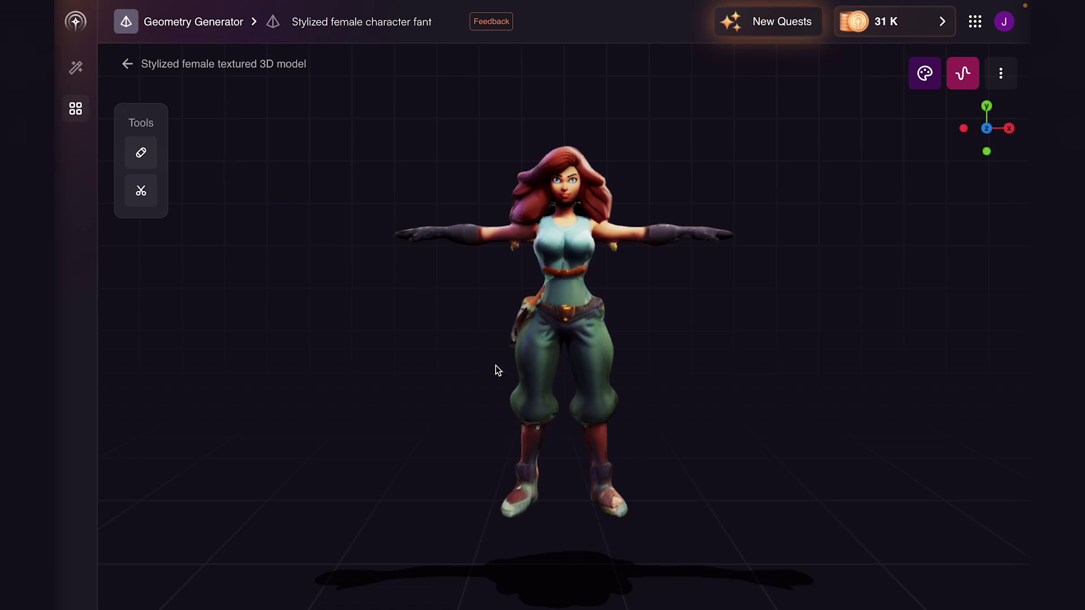
pyautogui.moveTo(410, 351); pyautogui.dragTo(734, 378)
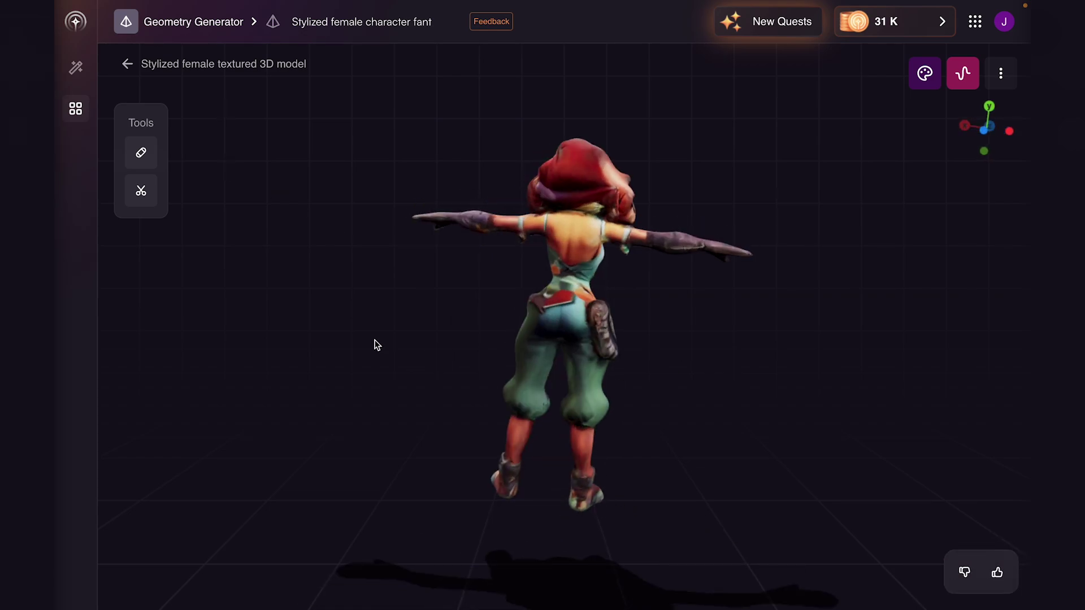
pyautogui.moveTo(375, 344); pyautogui.dragTo(242, 327)
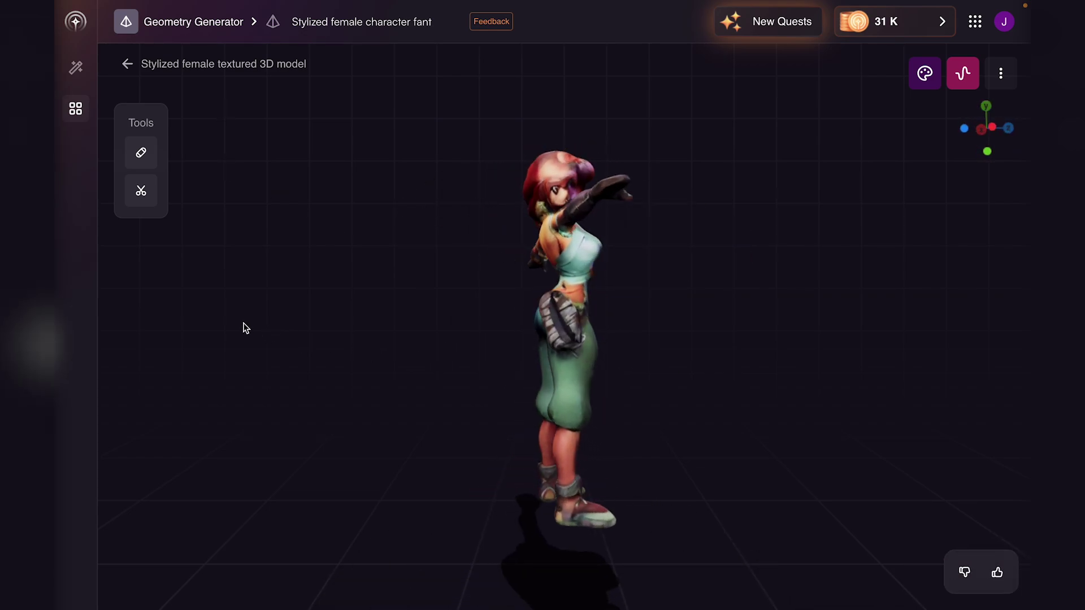
pyautogui.moveTo(385, 330); pyautogui.dragTo(386, 363)
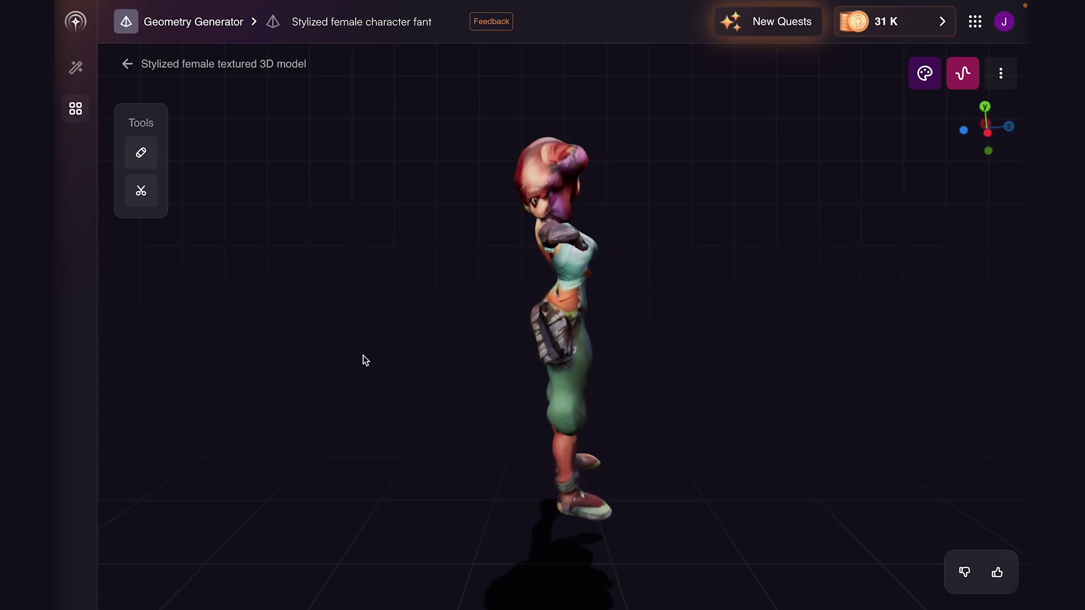
# Step: Mask the flawed texture areas on the side of the head and the waist, and generate a replacement texture there
pyautogui.click(144, 153)
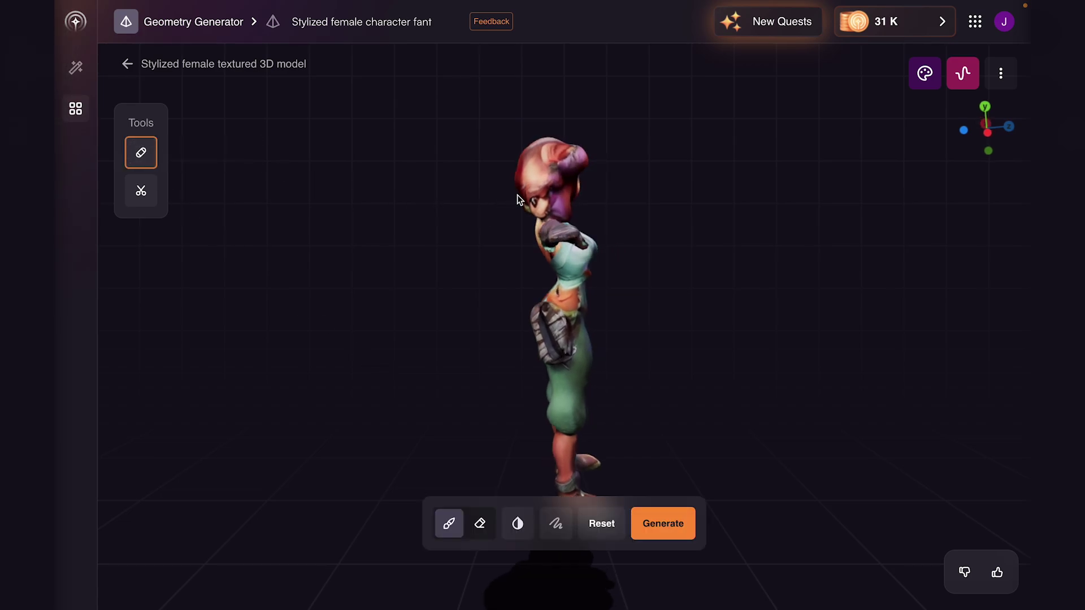
pyautogui.moveTo(538, 199)
pyautogui.mouseDown()
pyautogui.moveTo(541, 211)
pyautogui.moveTo(543, 198)
pyautogui.mouseUp()
pyautogui.moveTo(575, 283)
pyautogui.mouseDown()
pyautogui.moveTo(570, 301)
pyautogui.moveTo(550, 304)
pyautogui.moveTo(565, 292)
pyautogui.mouseUp()
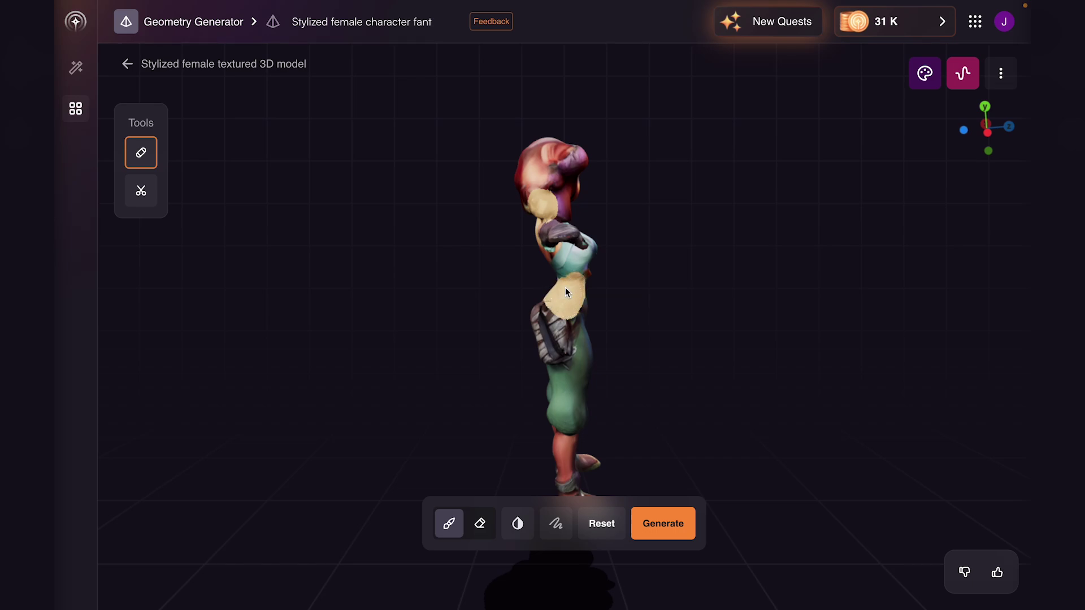
pyautogui.click(663, 527)
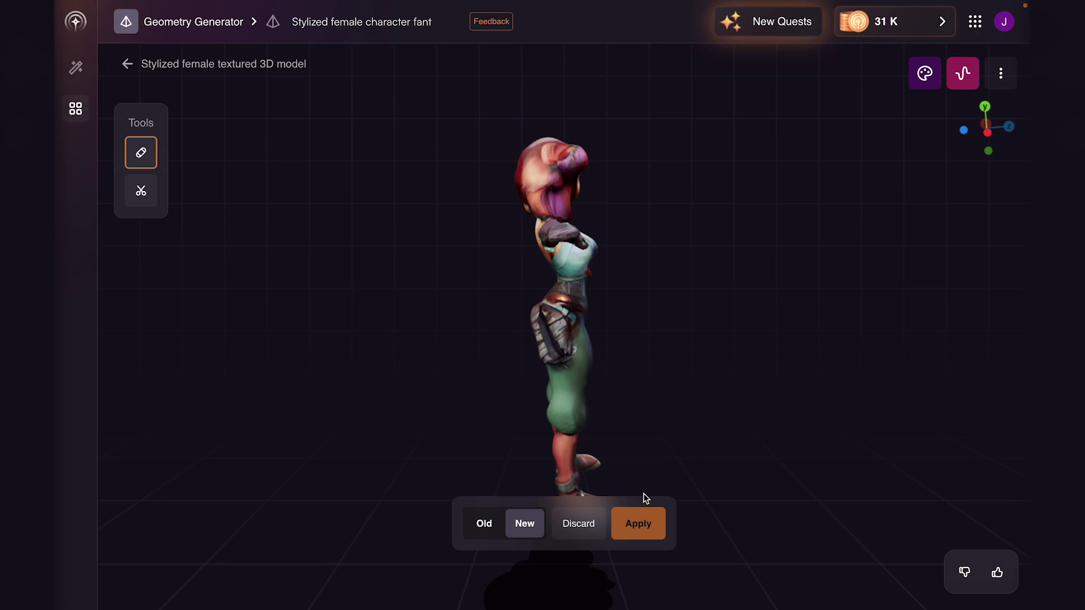
# Step: Compare the old and new texture patches, apply the new one, and reset the painted mask
pyautogui.click(484, 525)
pyautogui.click(521, 530)
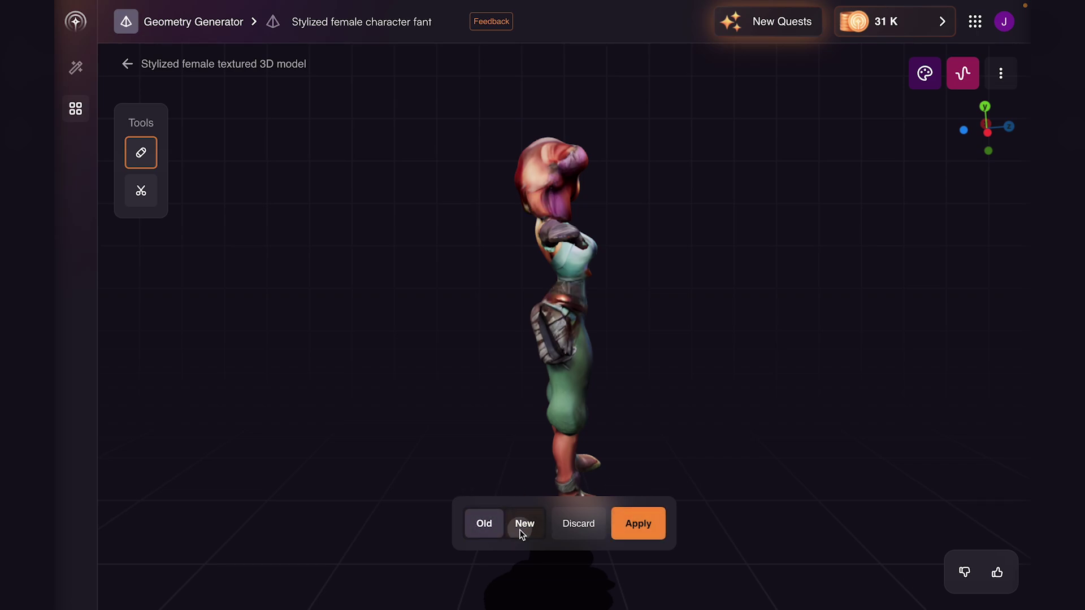
pyautogui.click(650, 529)
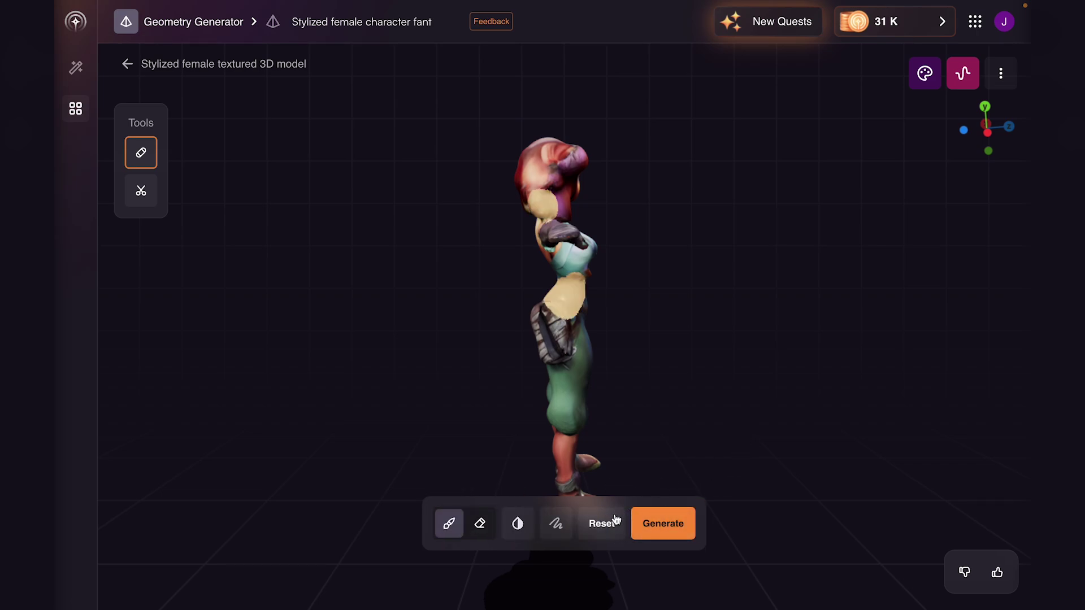
pyautogui.click(615, 521)
# Step: Examine the repaired texture from the back and front of the character, and exit the texture repair tool
pyautogui.moveTo(715, 427); pyautogui.dragTo(460, 426)
pyautogui.moveTo(642, 404); pyautogui.dragTo(327, 405)
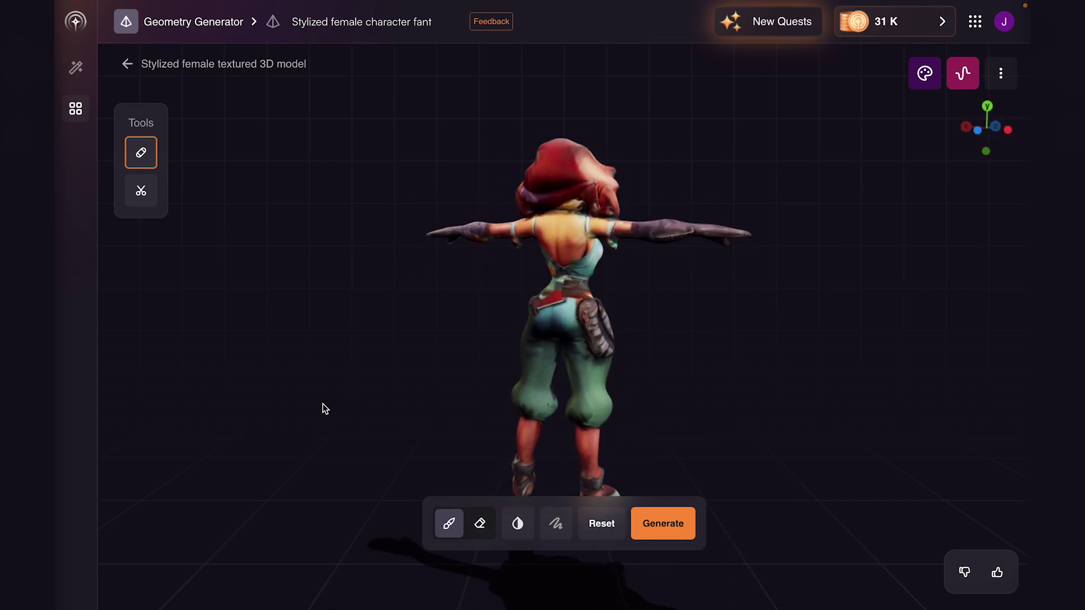
pyautogui.moveTo(802, 356); pyautogui.dragTo(580, 348)
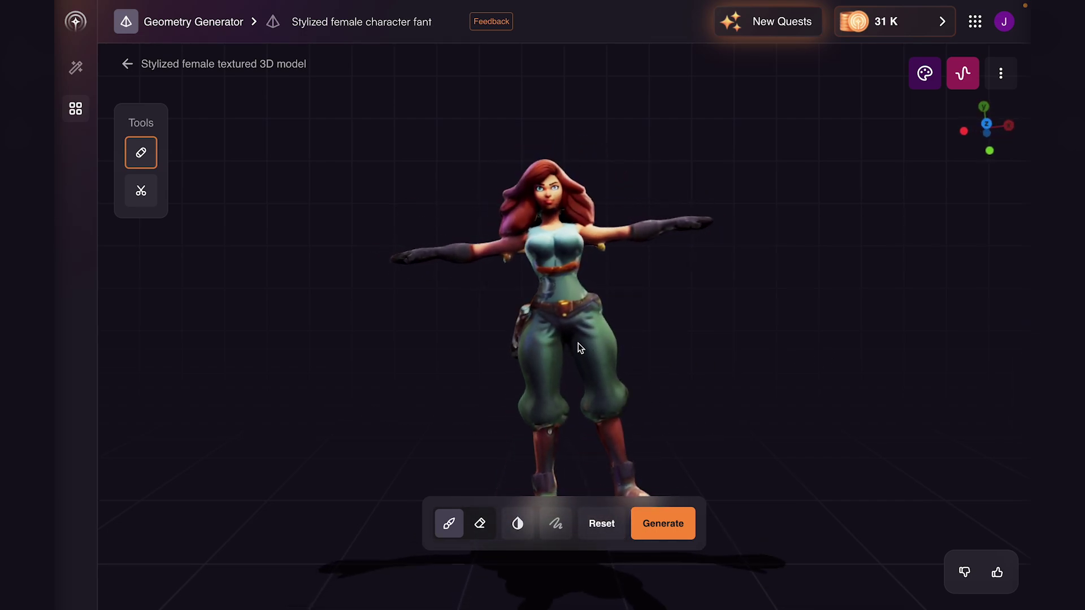
pyautogui.click(141, 153)
pyautogui.moveTo(351, 282); pyautogui.dragTo(351, 314)
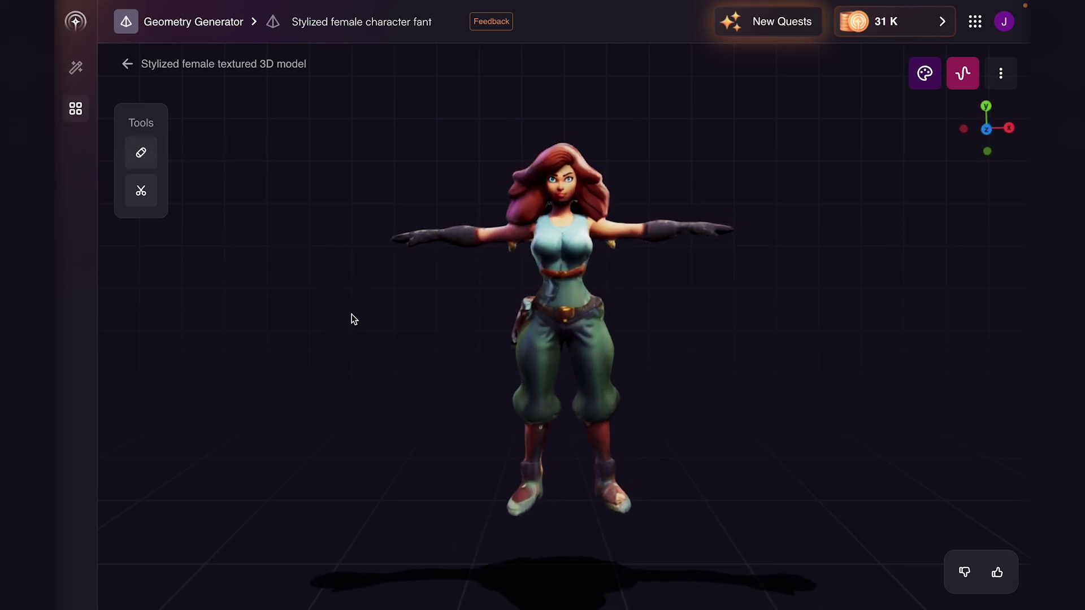